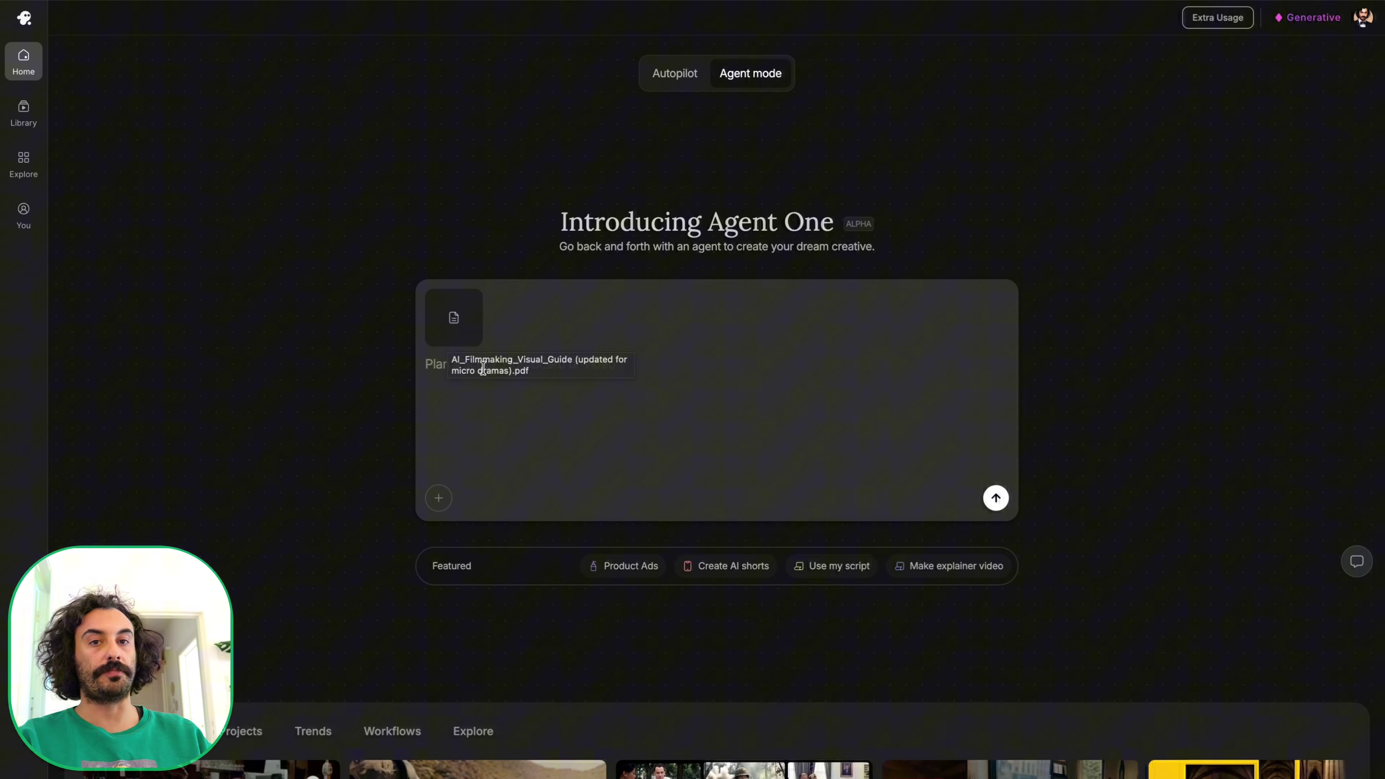
Enter the prepared brief requesting a 16:9 micro-drama that follows the attached filmmaking guide for GPT Image 2.0 and Seedance 2.0 4K.
key("ctrl+v")
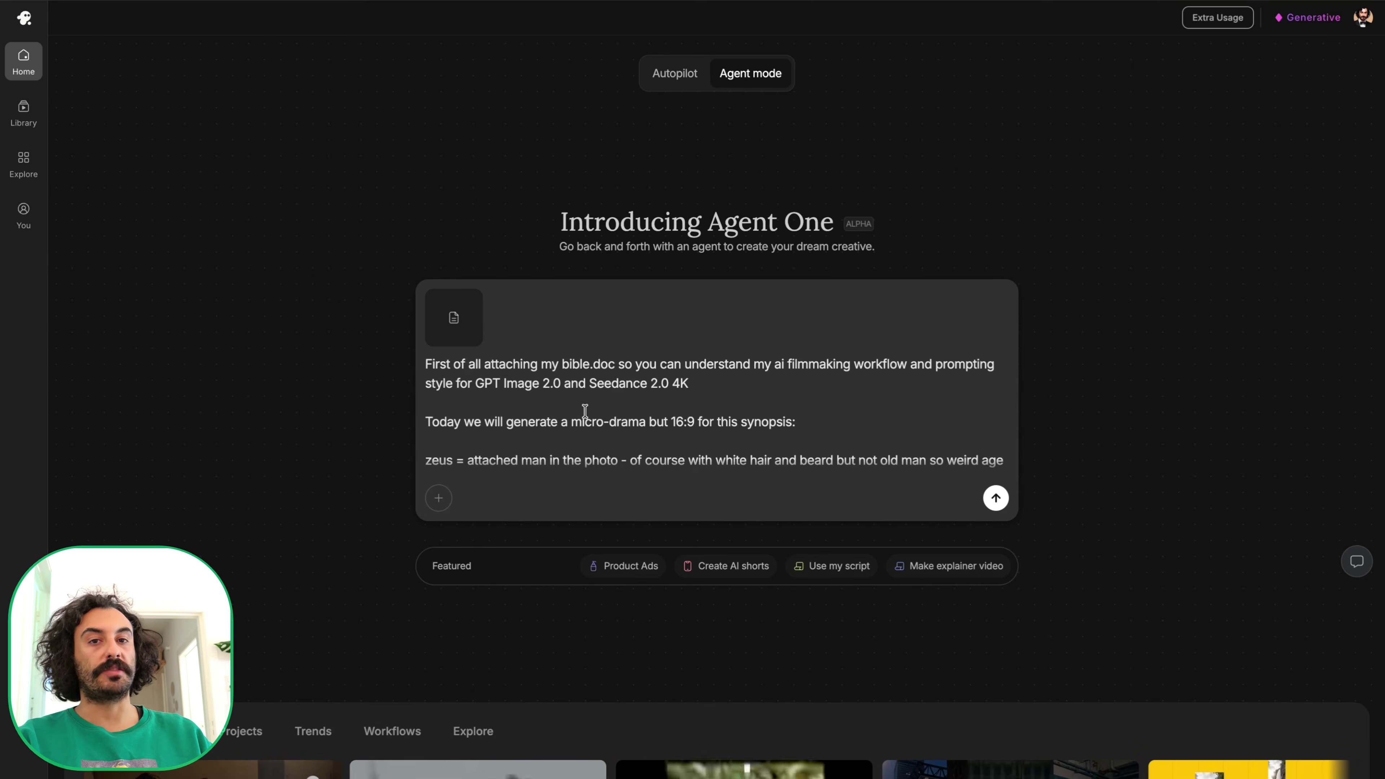
left_click_drag(586, 410, 541, 364)
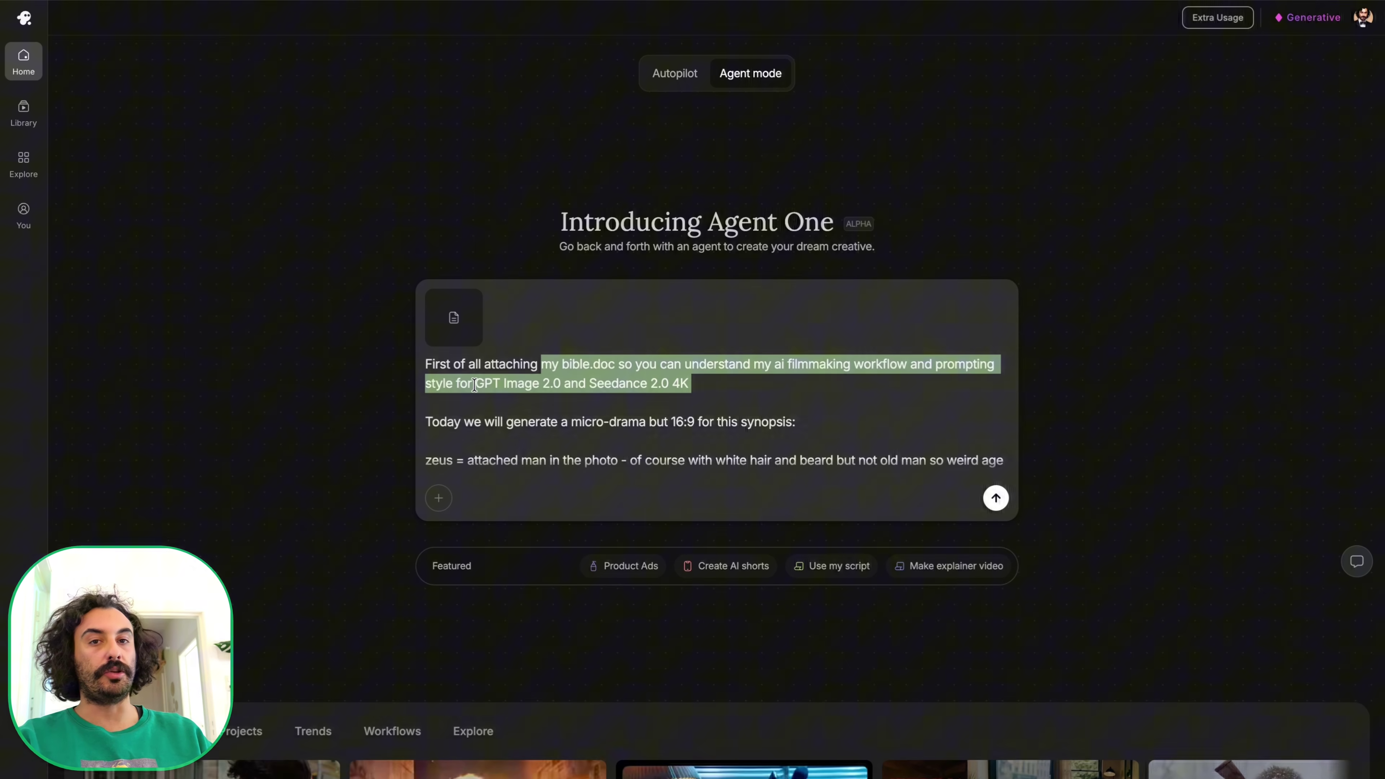
left_click(742, 379)
scroll(730, 421, "down", 2)
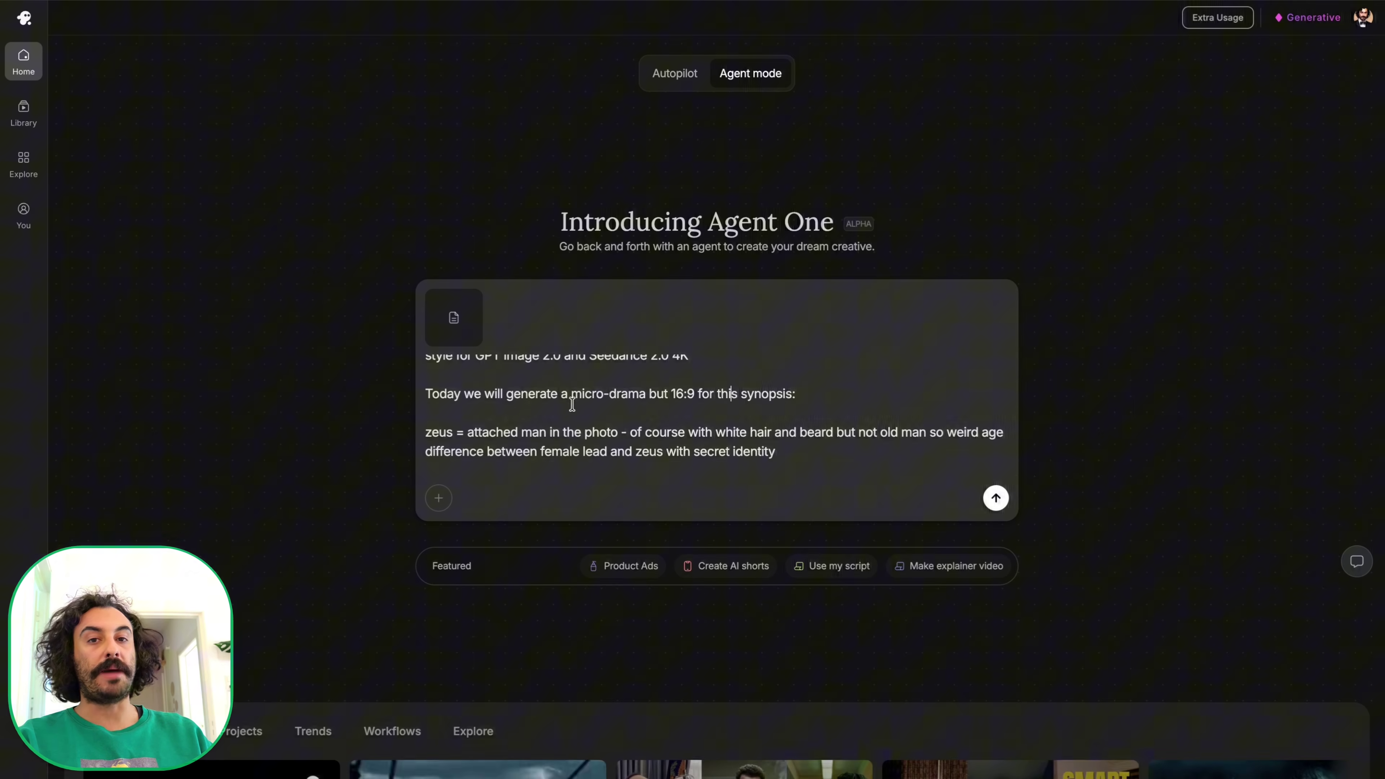
left_click_drag(561, 393, 866, 394)
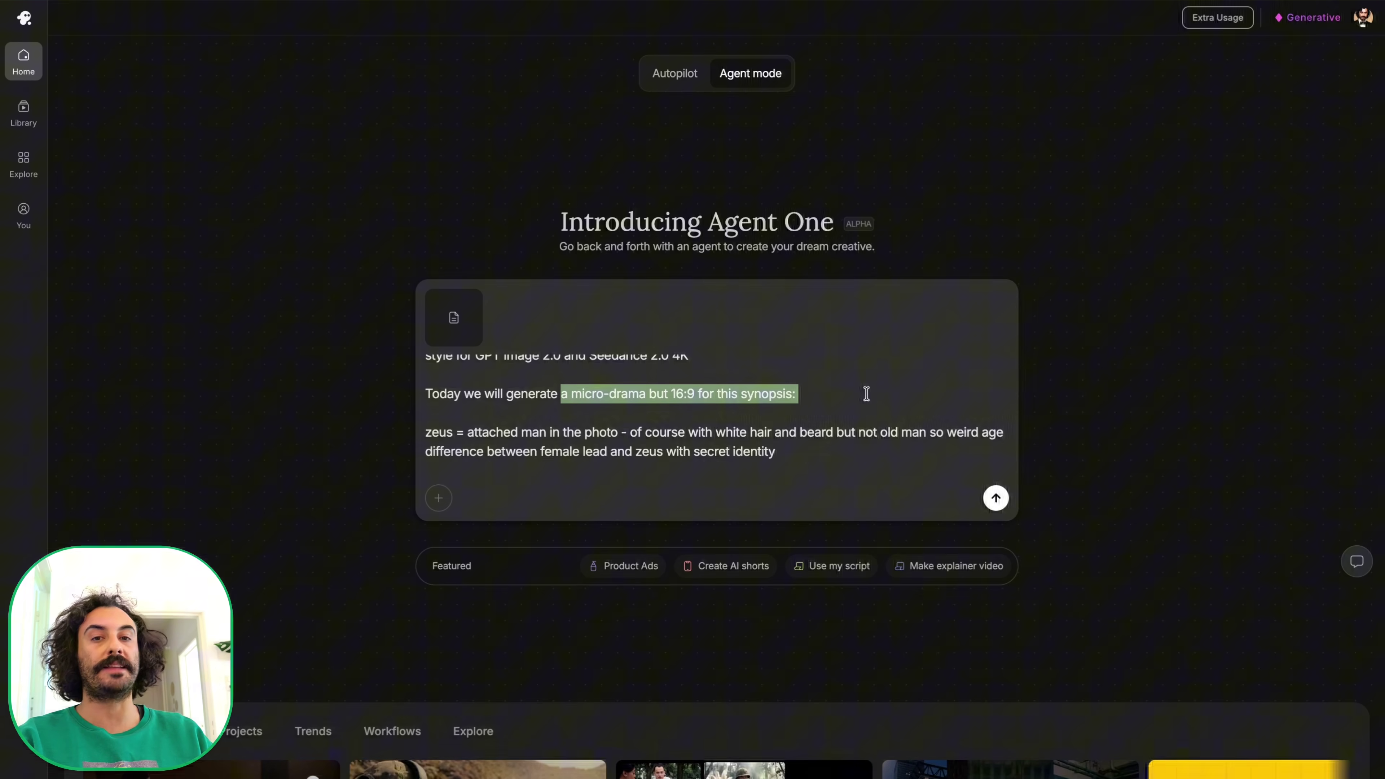
Attach the reference photo for Zeus, review the synopsis "THE DOUBLE LIFE OF MY GOD HUSBAND" and submit the brief to the agent.
scroll(866, 393, "down", 1)
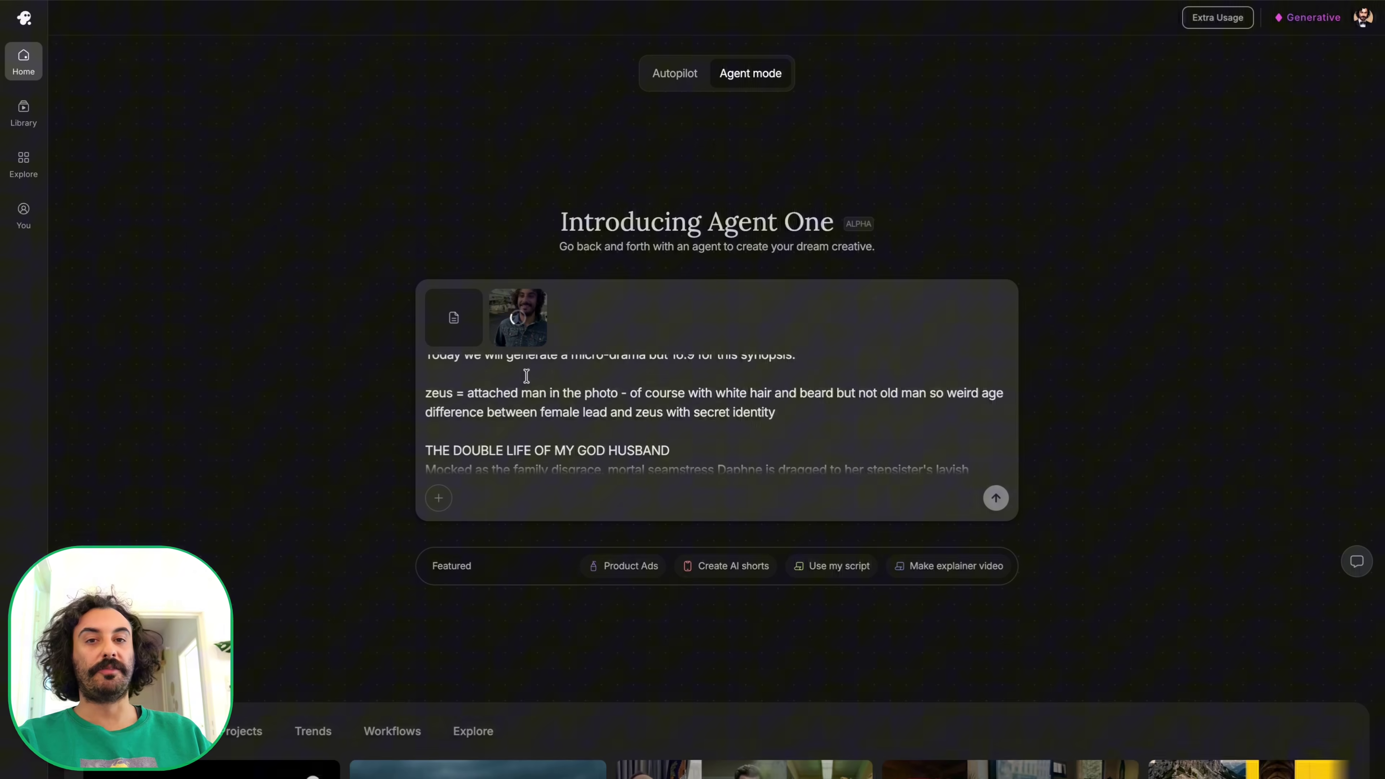
mouse_move(517, 339)
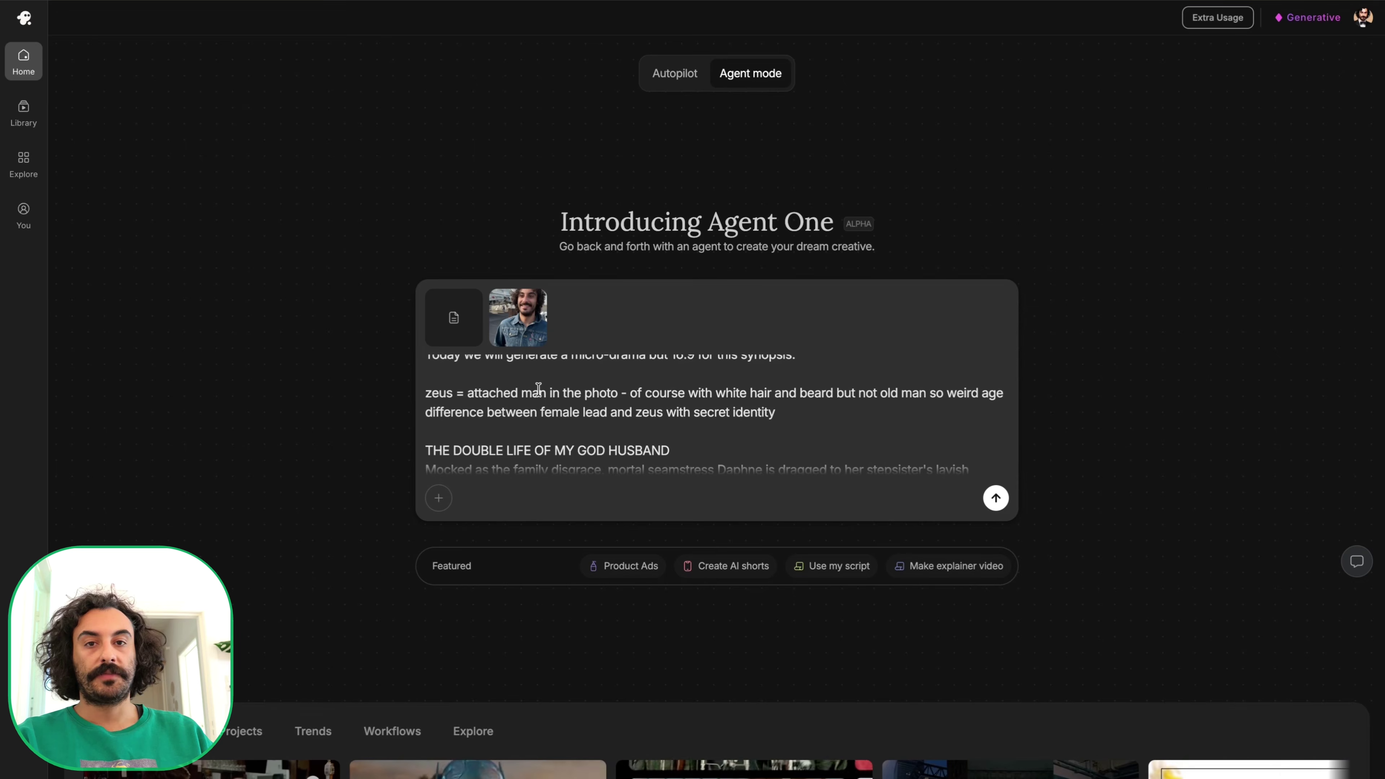
scroll(564, 404, "down", 2)
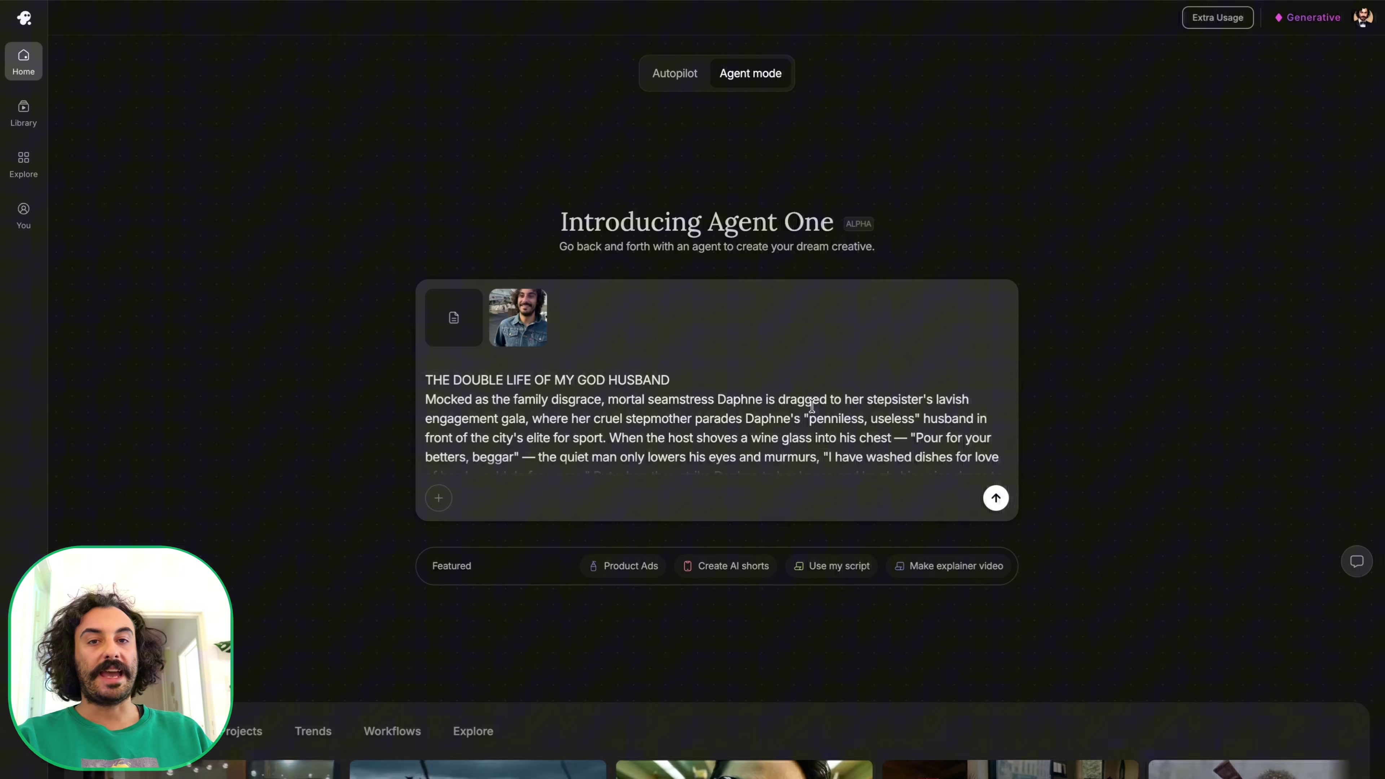
scroll(812, 405, "down", 1)
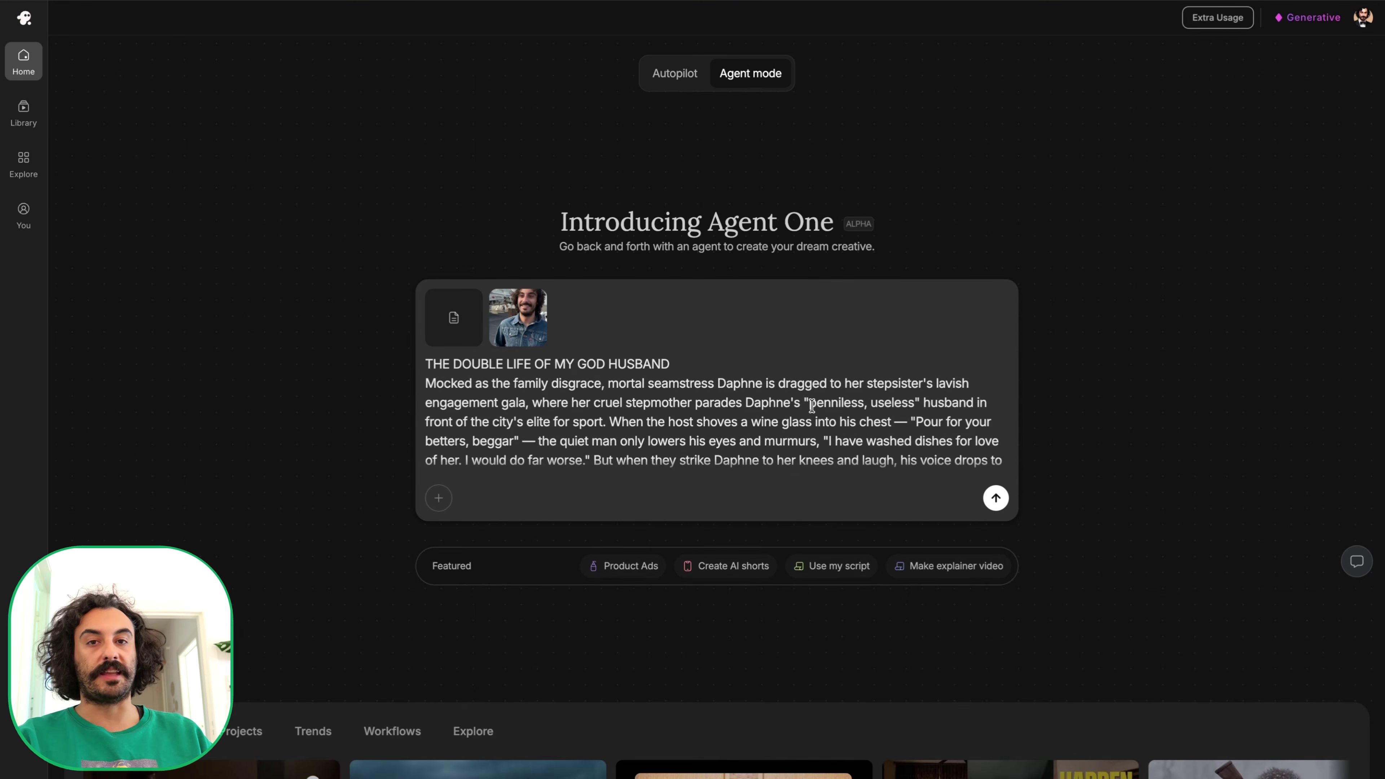
scroll(812, 406, "down", 5)
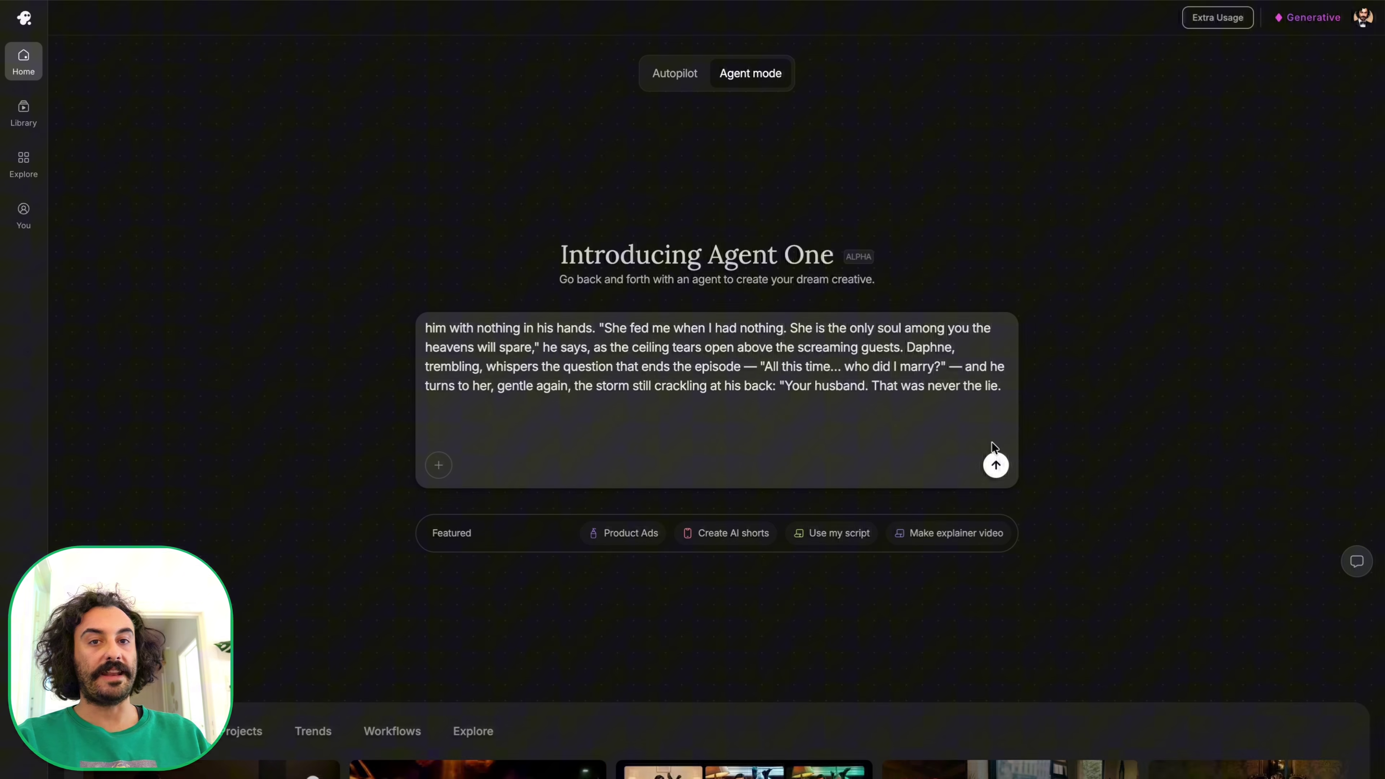
left_click(996, 464)
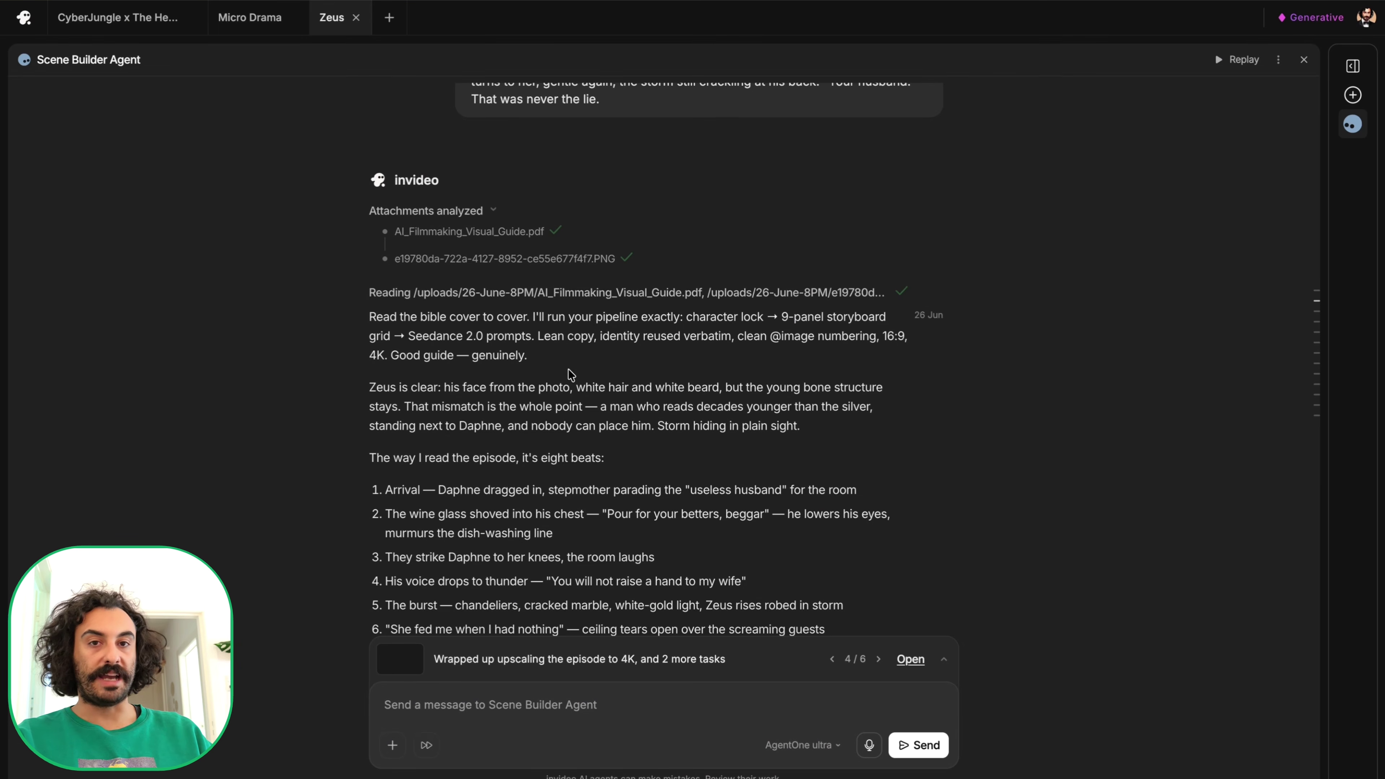
Read the agent's beat breakdown of the episode and its questions about runtime, supporting characters and audio.
scroll(571, 374, "down", 1)
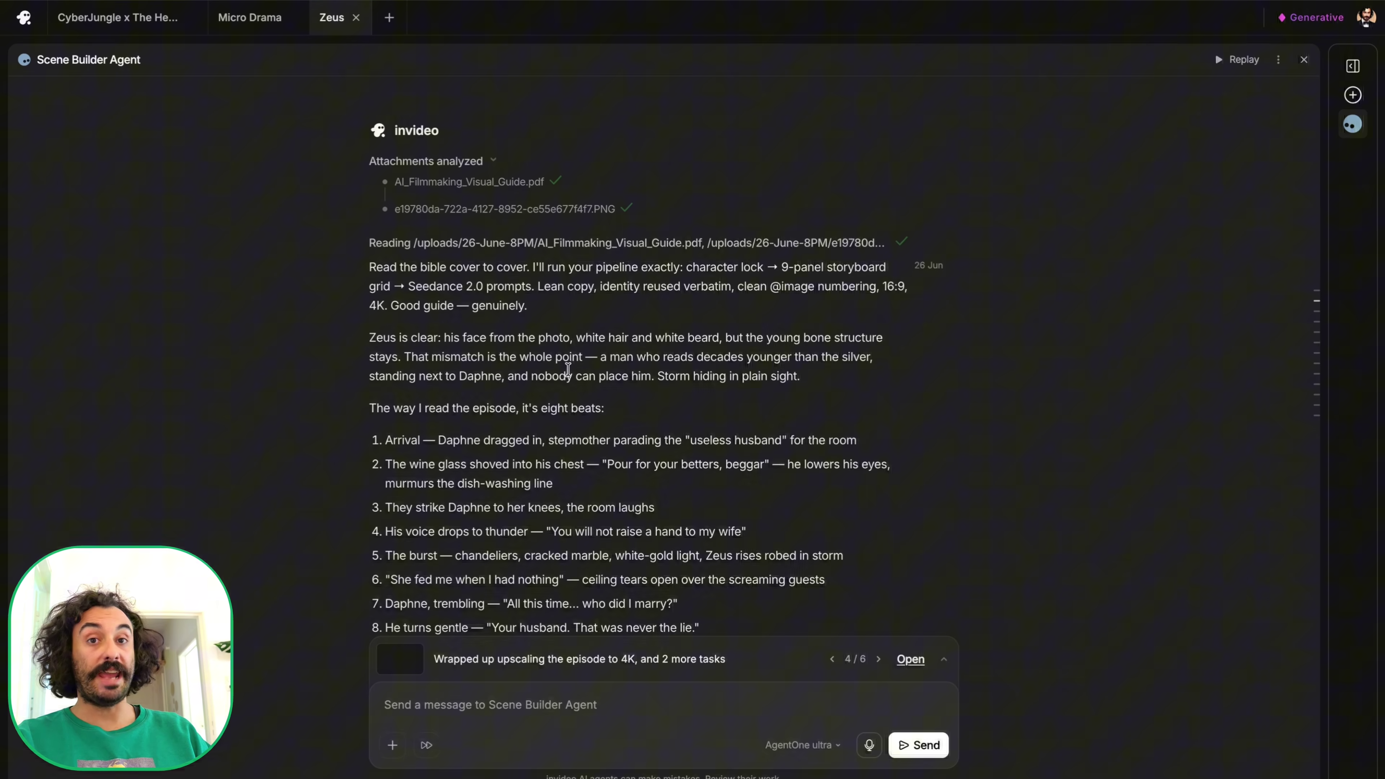
scroll(569, 372, "down", 1)
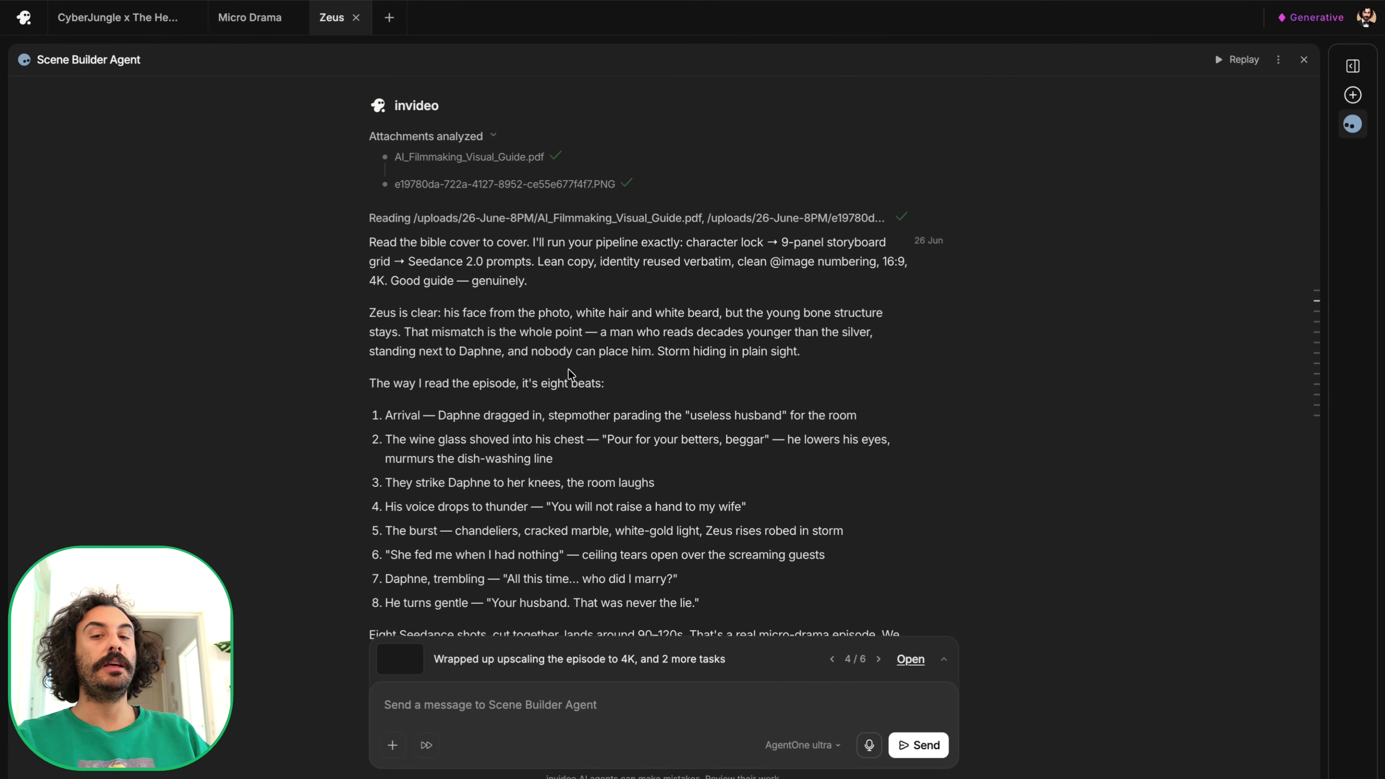
scroll(569, 374, "down", 3)
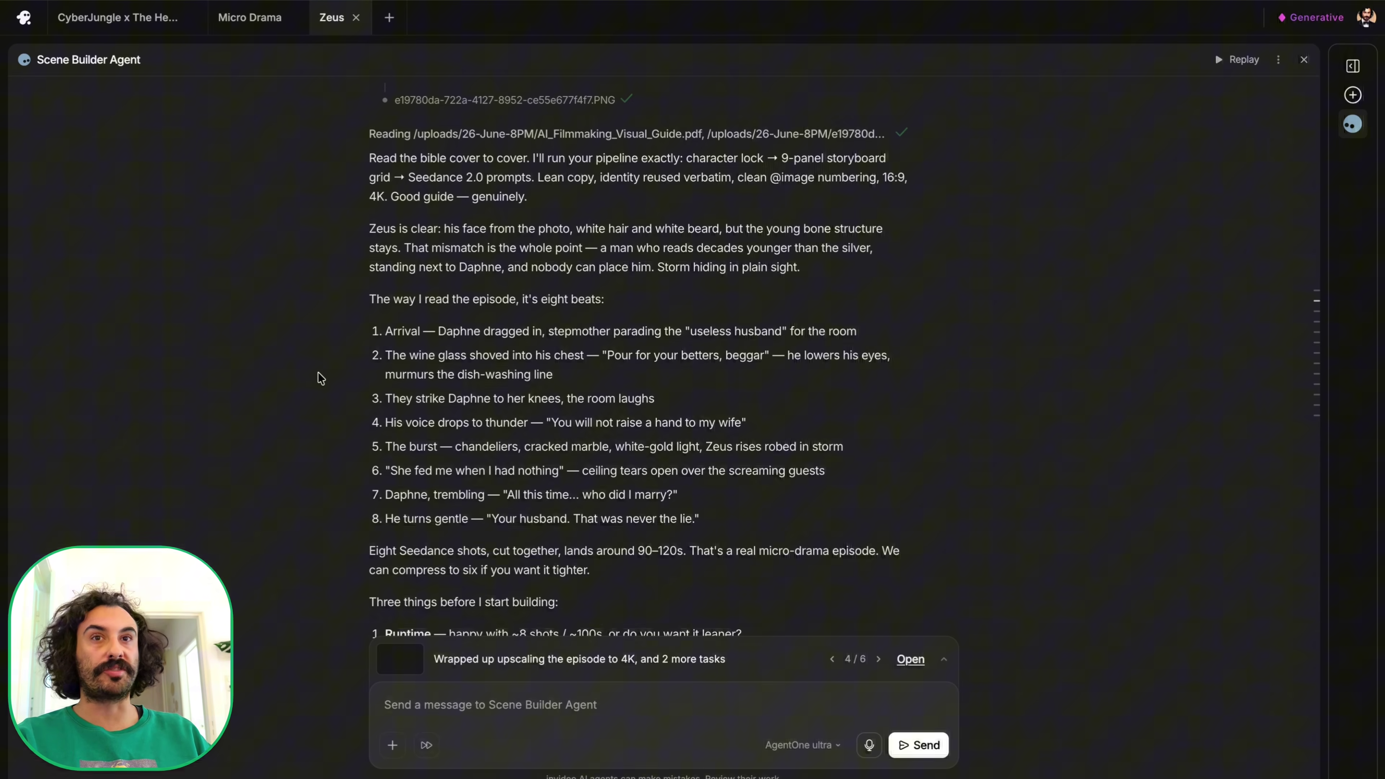
scroll(338, 355, "down", 10)
left_click_drag(370, 304, 443, 342)
left_click(368, 380)
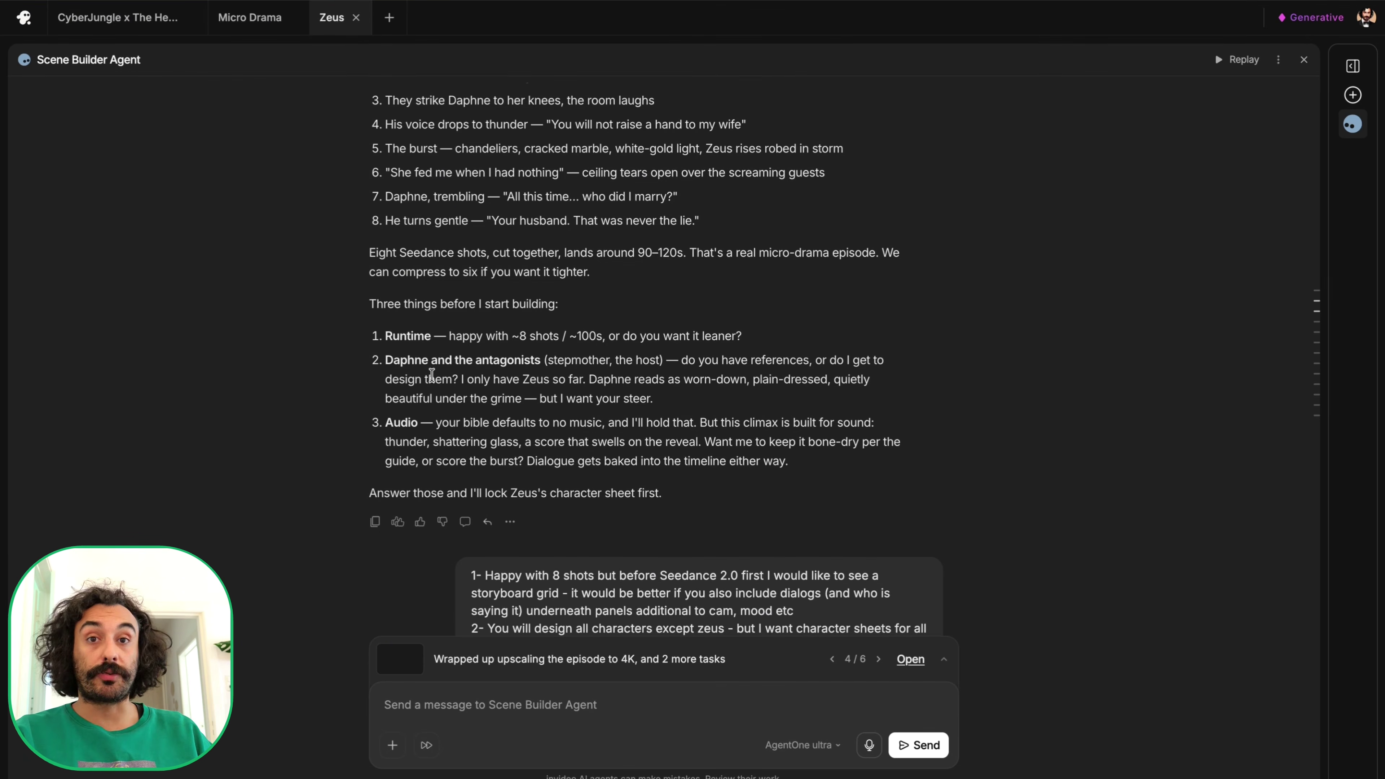
scroll(471, 450, "down", 1)
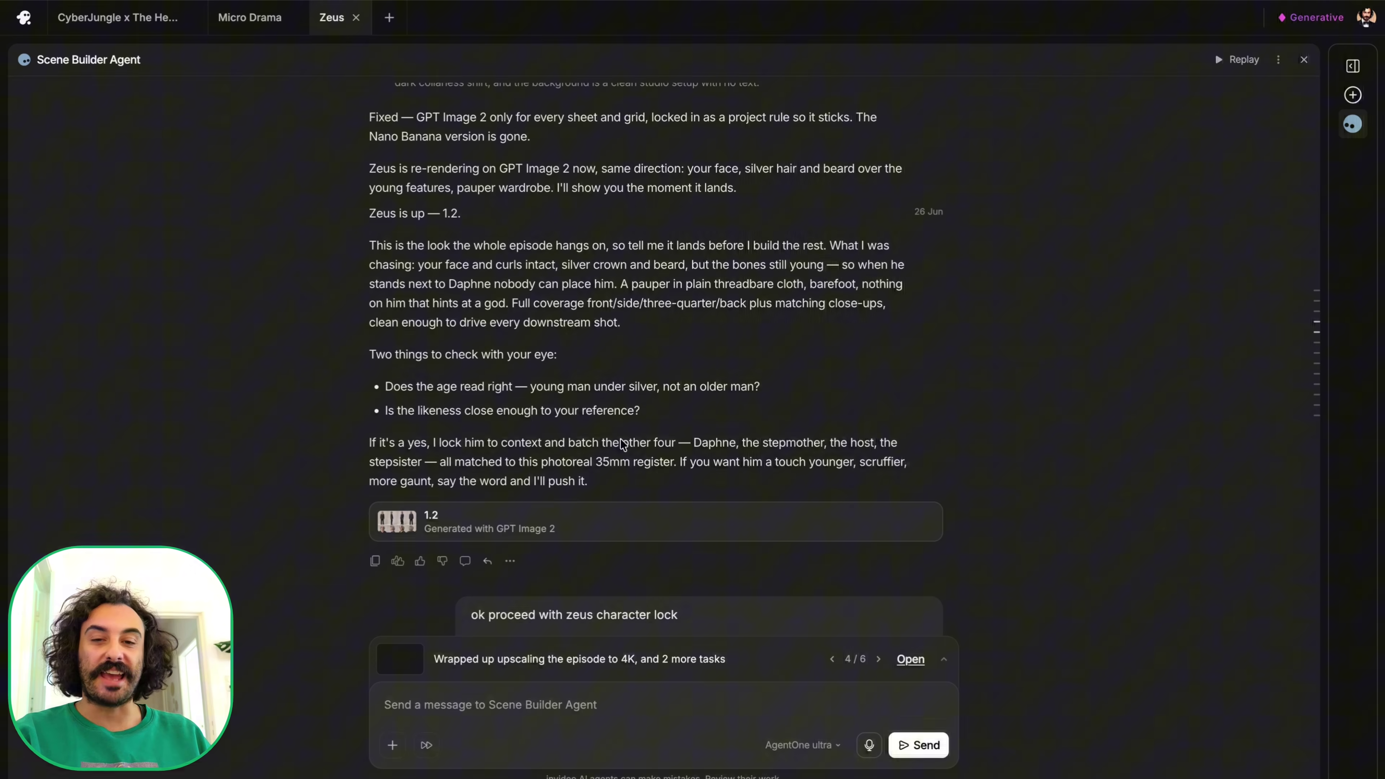
Open the generated Zeus character sheet 1.2 and inspect the Daphne character sheet on Page 1.
left_click(593, 520)
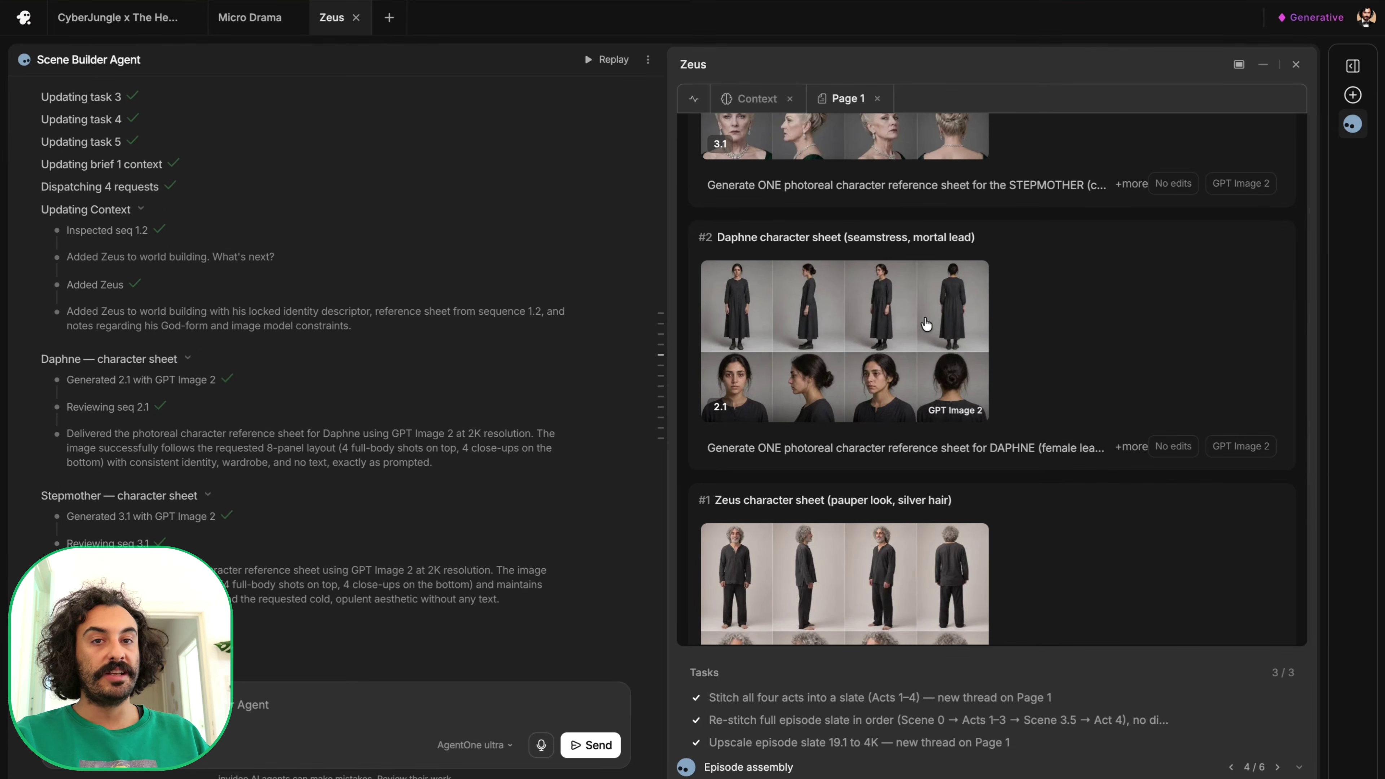
left_click(884, 322)
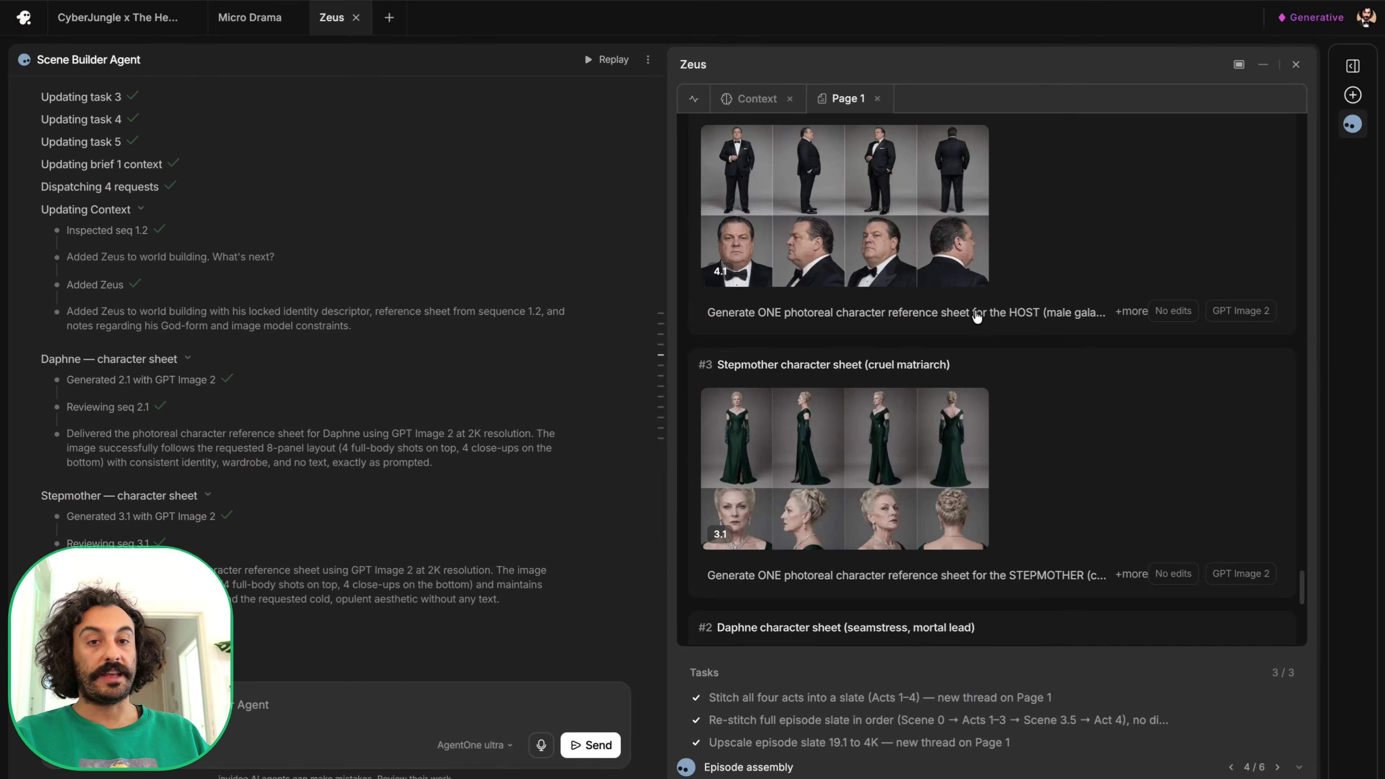
scroll(977, 316, "down", 1)
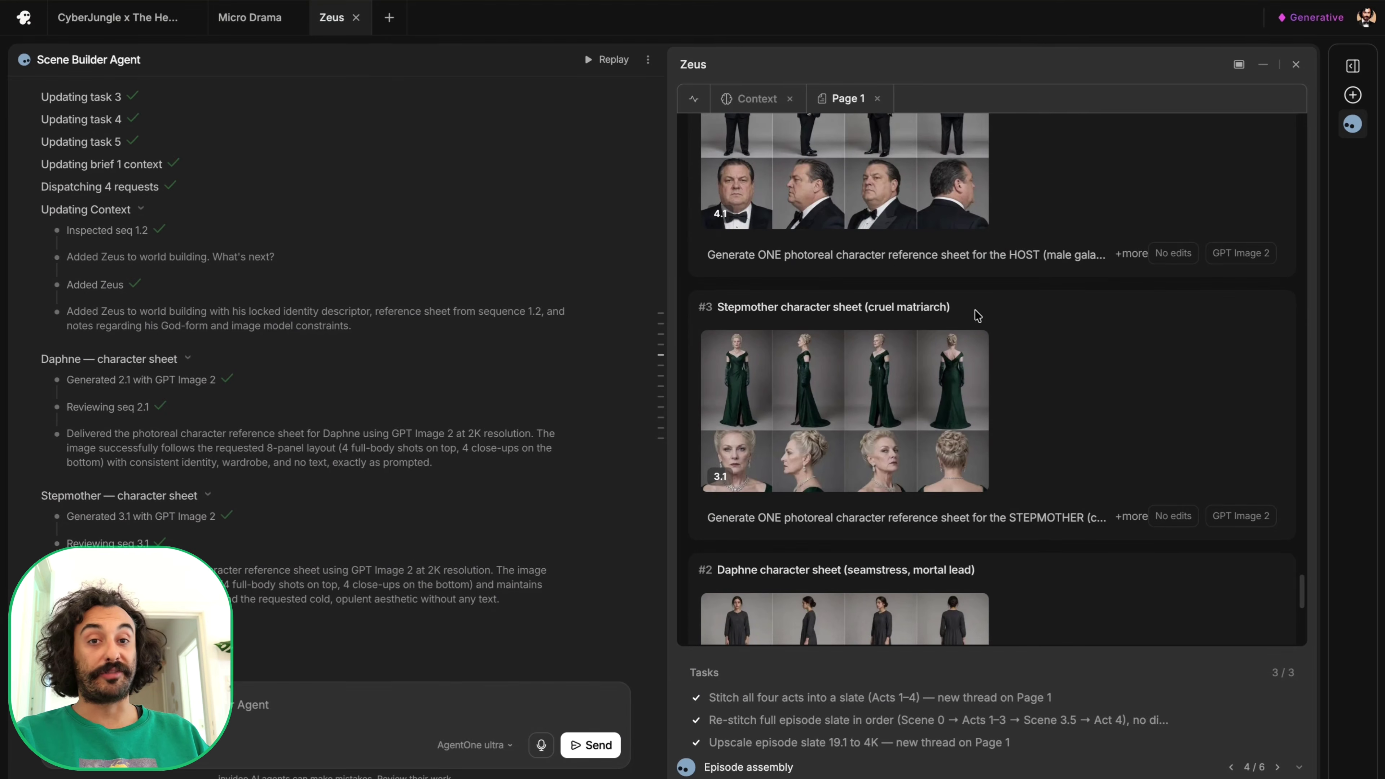
View the Stepmother character sheet at full size, examine its whole generation prompt and close it.
left_click(866, 384)
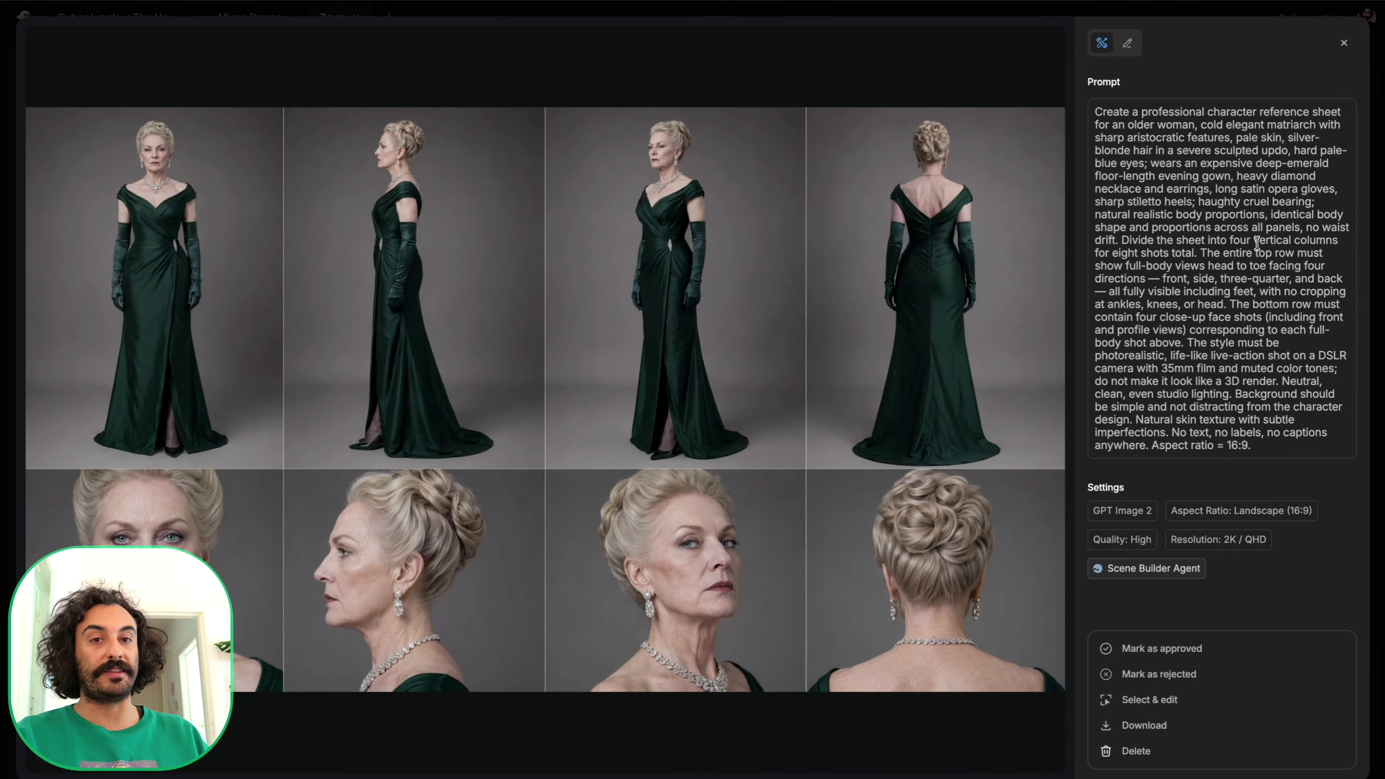
left_click_drag(1097, 112, 1284, 446)
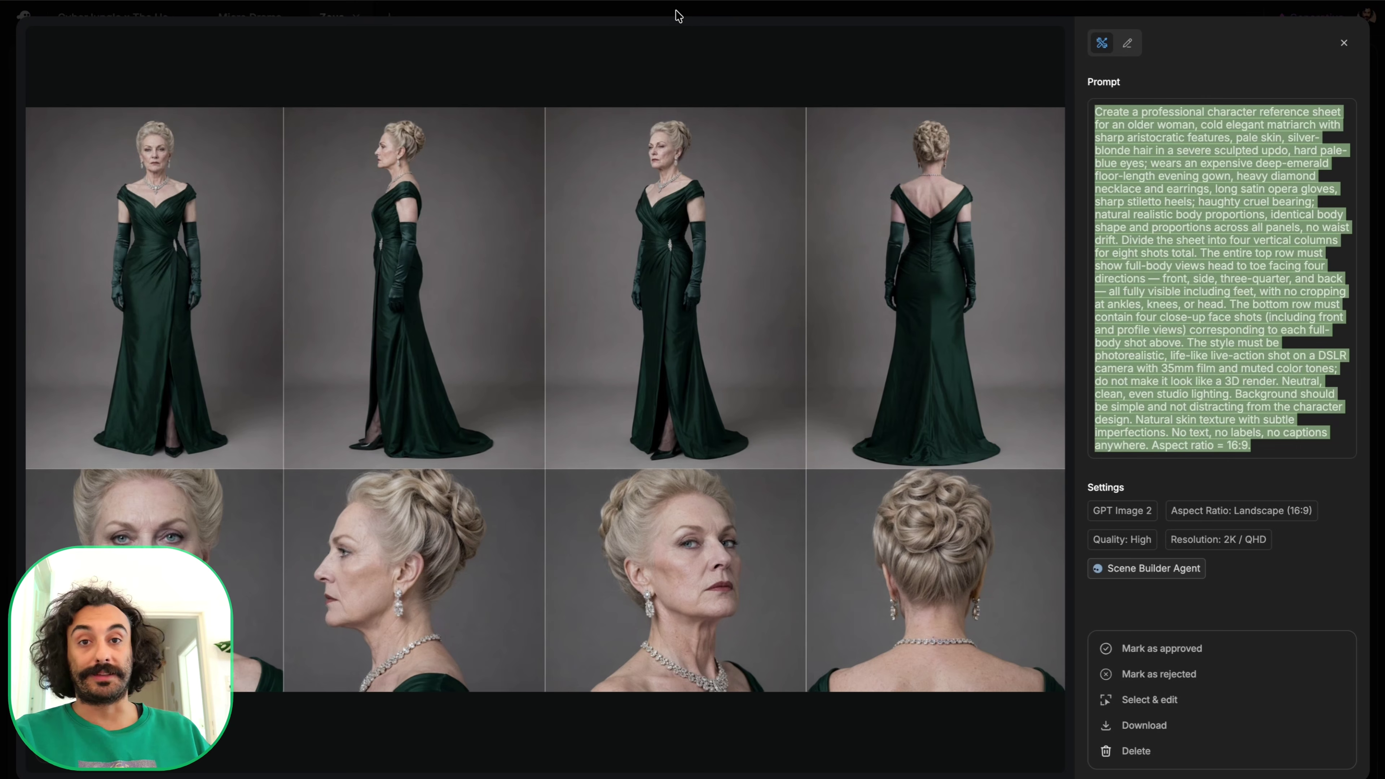
key("Escape")
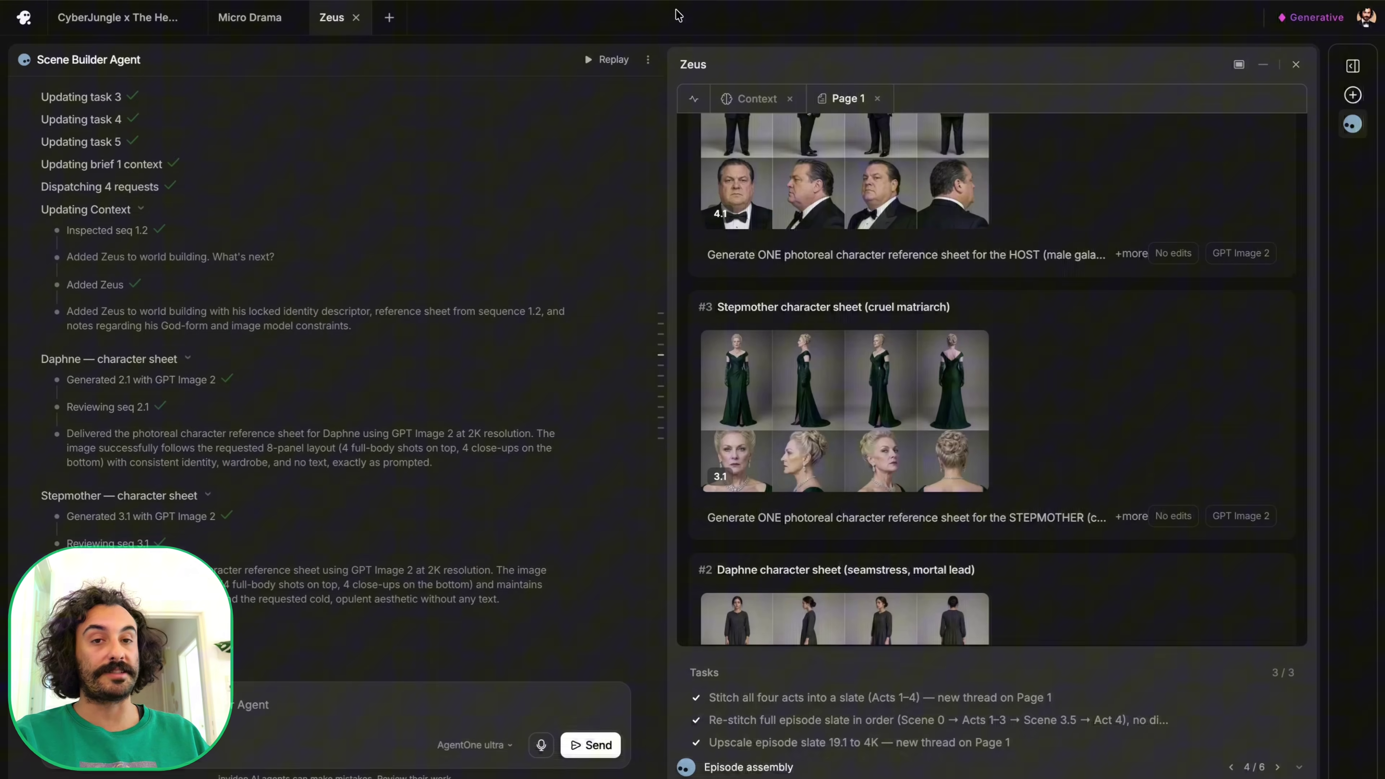
View the Stepsister and Host character sheets at full size, closing each one after checking it.
scroll(1116, 399, "up", 8)
left_click(904, 213)
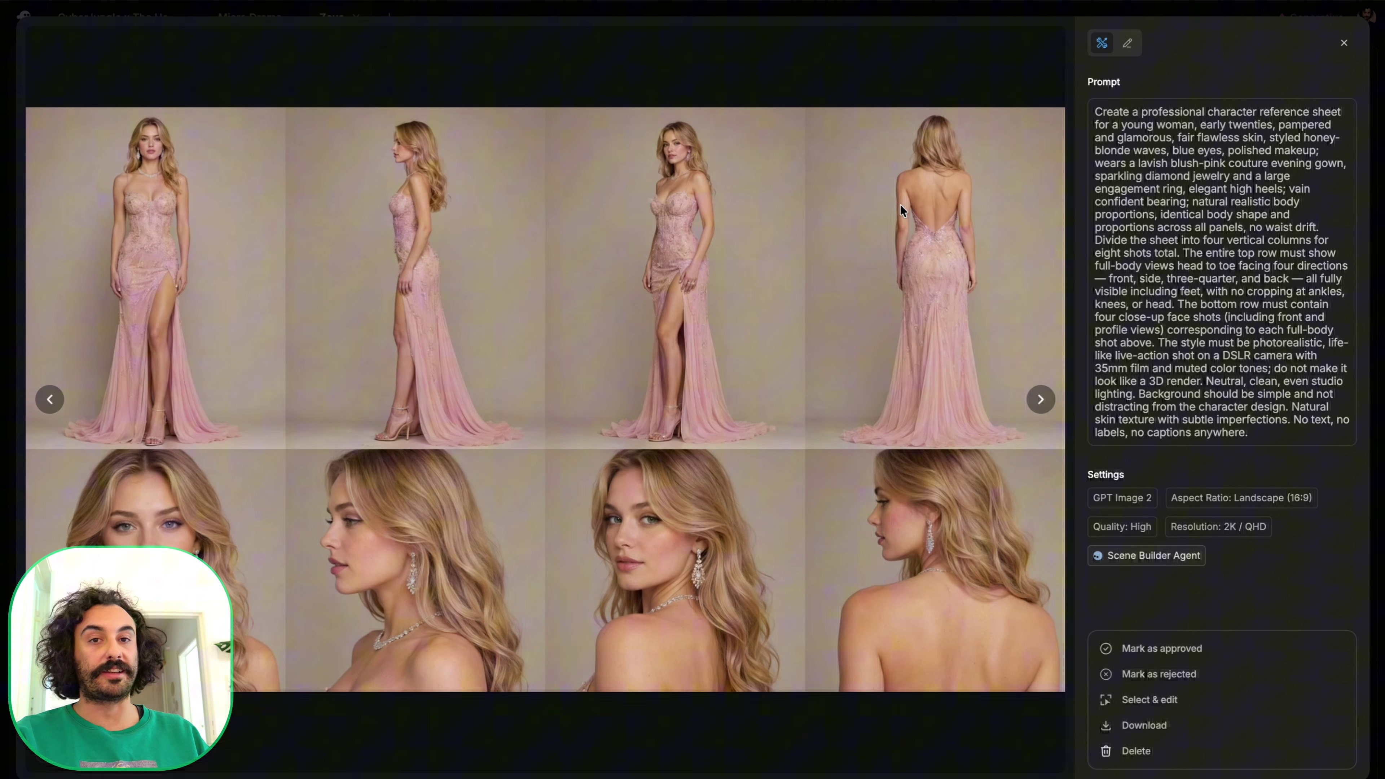
key("Escape")
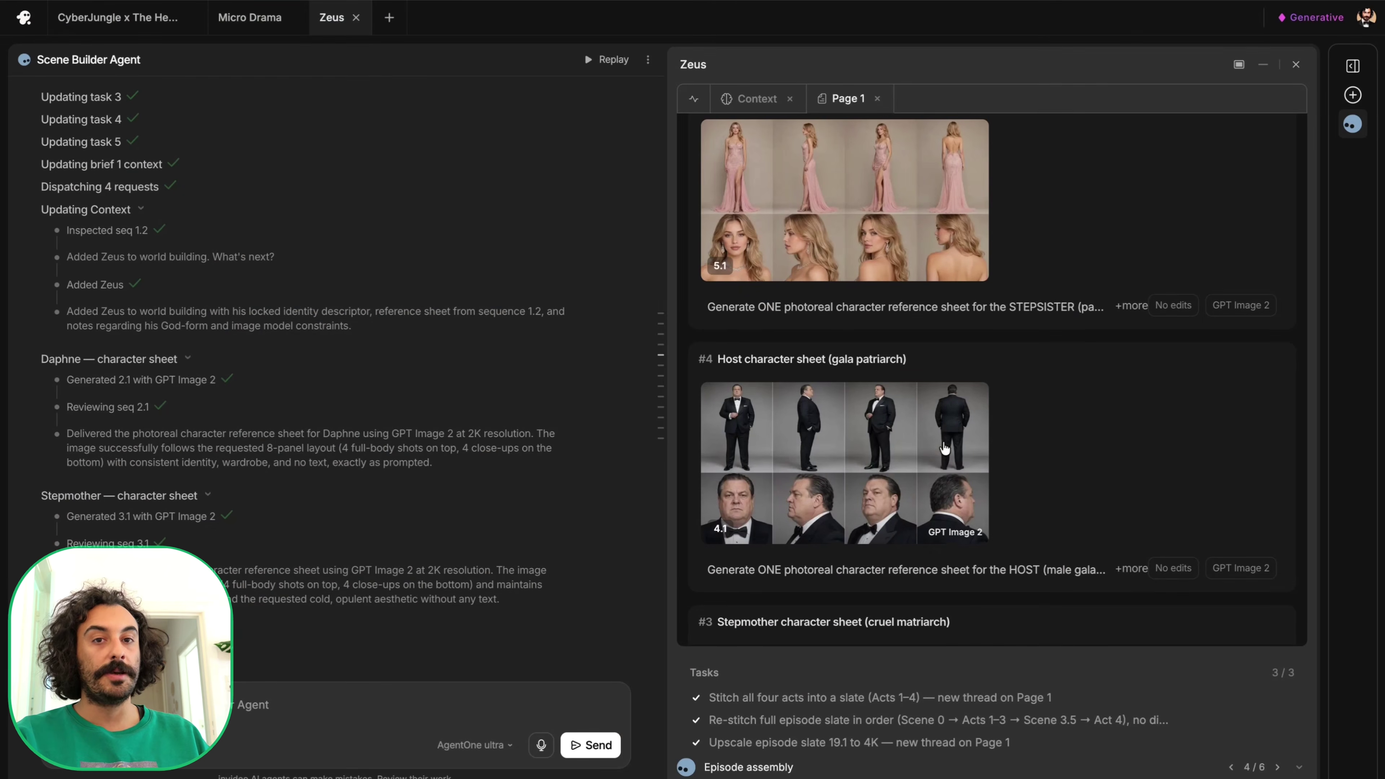
left_click(842, 438)
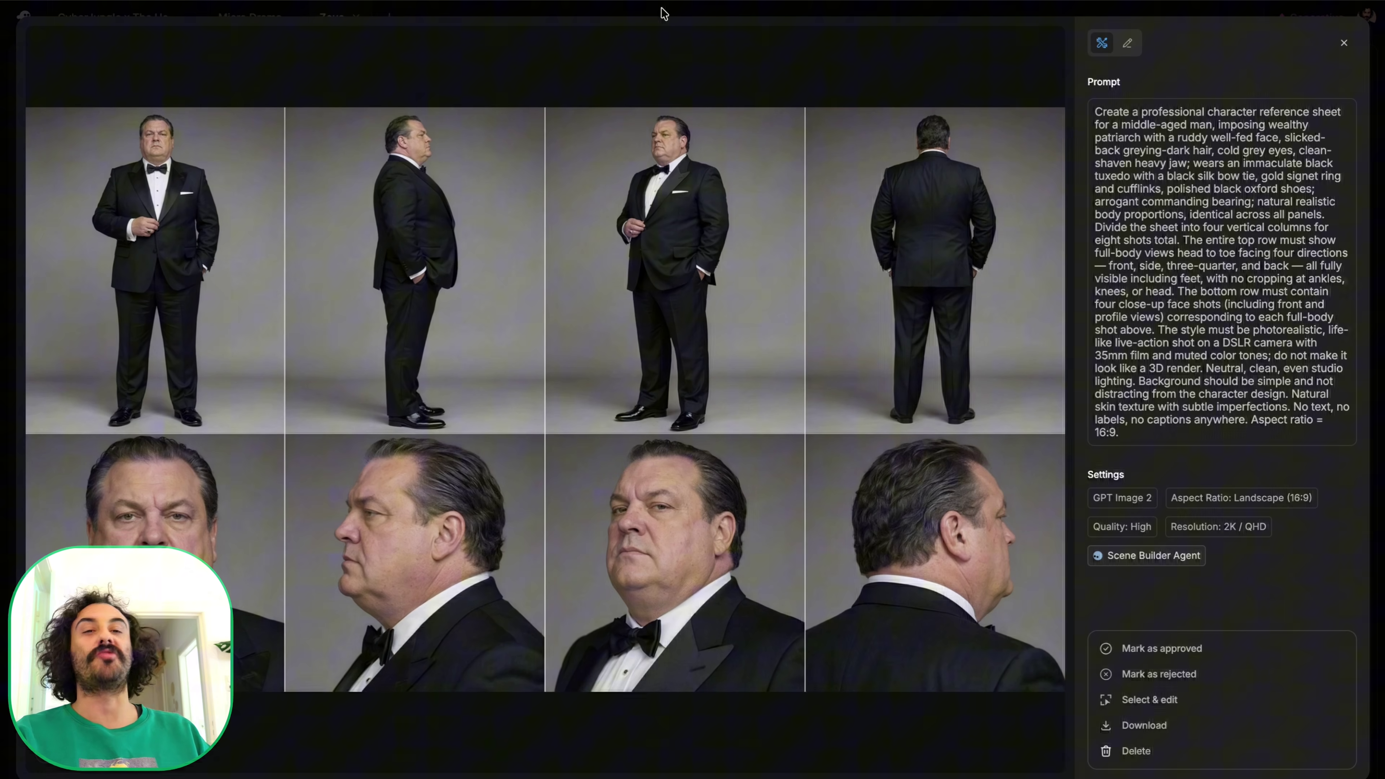
key("Escape")
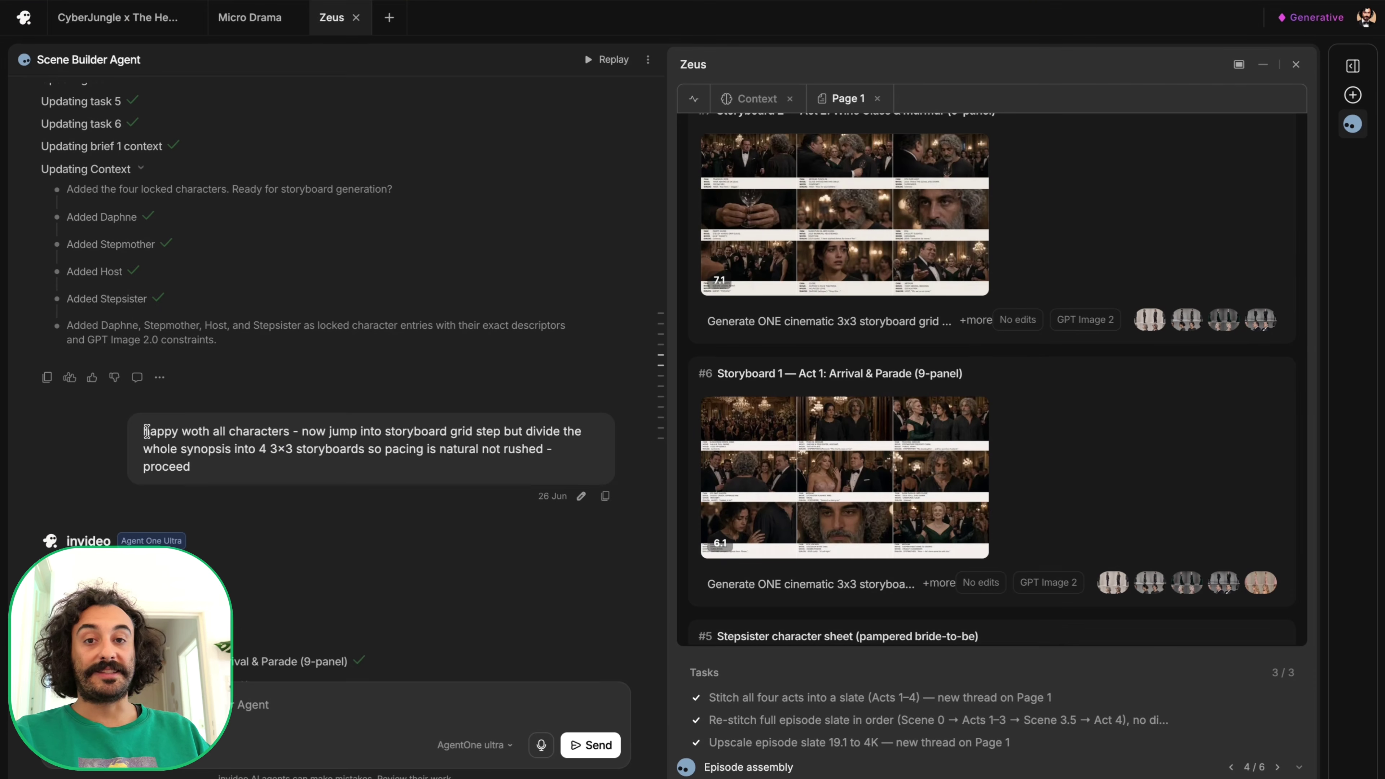
Read the request for four 3×3 storyboards and the agent's split of the synopsis into four acts.
left_click_drag(149, 432, 291, 443)
left_click(281, 482)
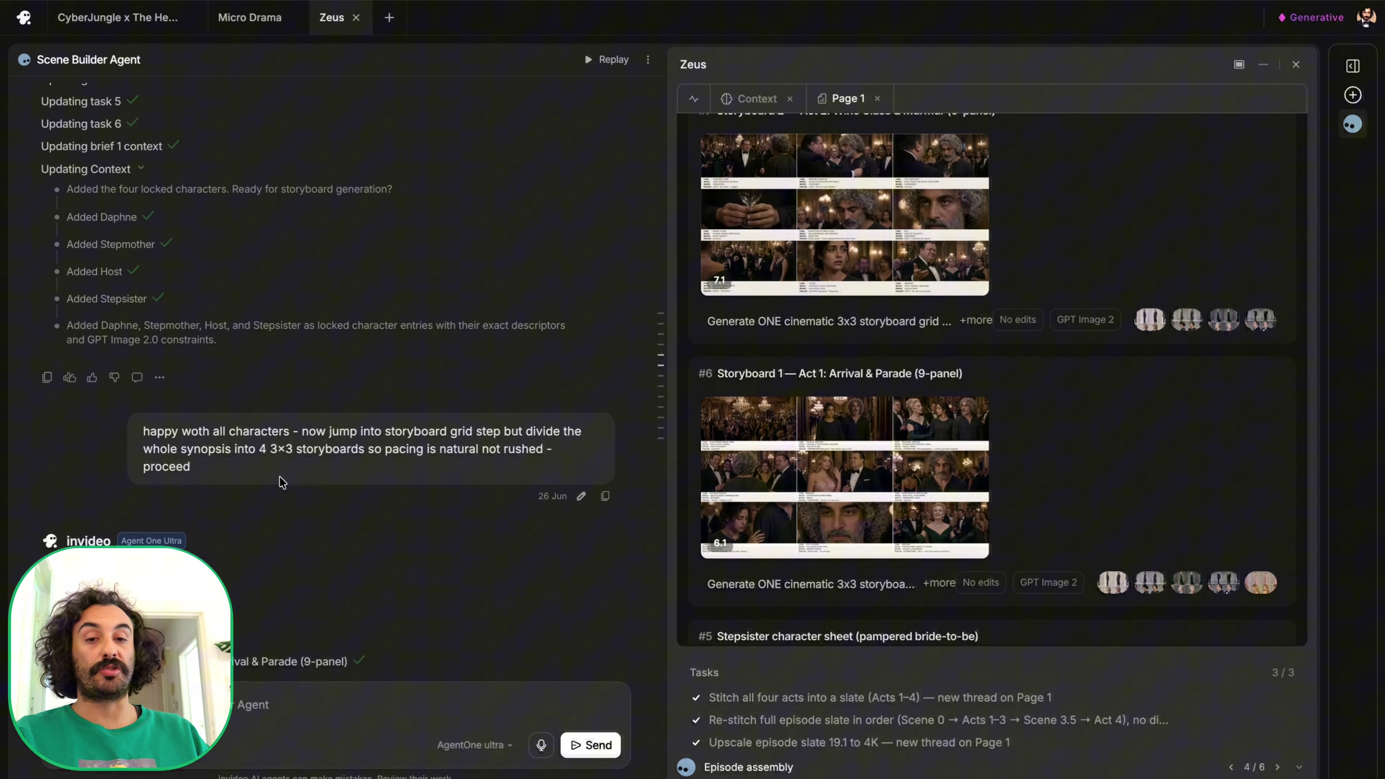
scroll(281, 482, "down", 2)
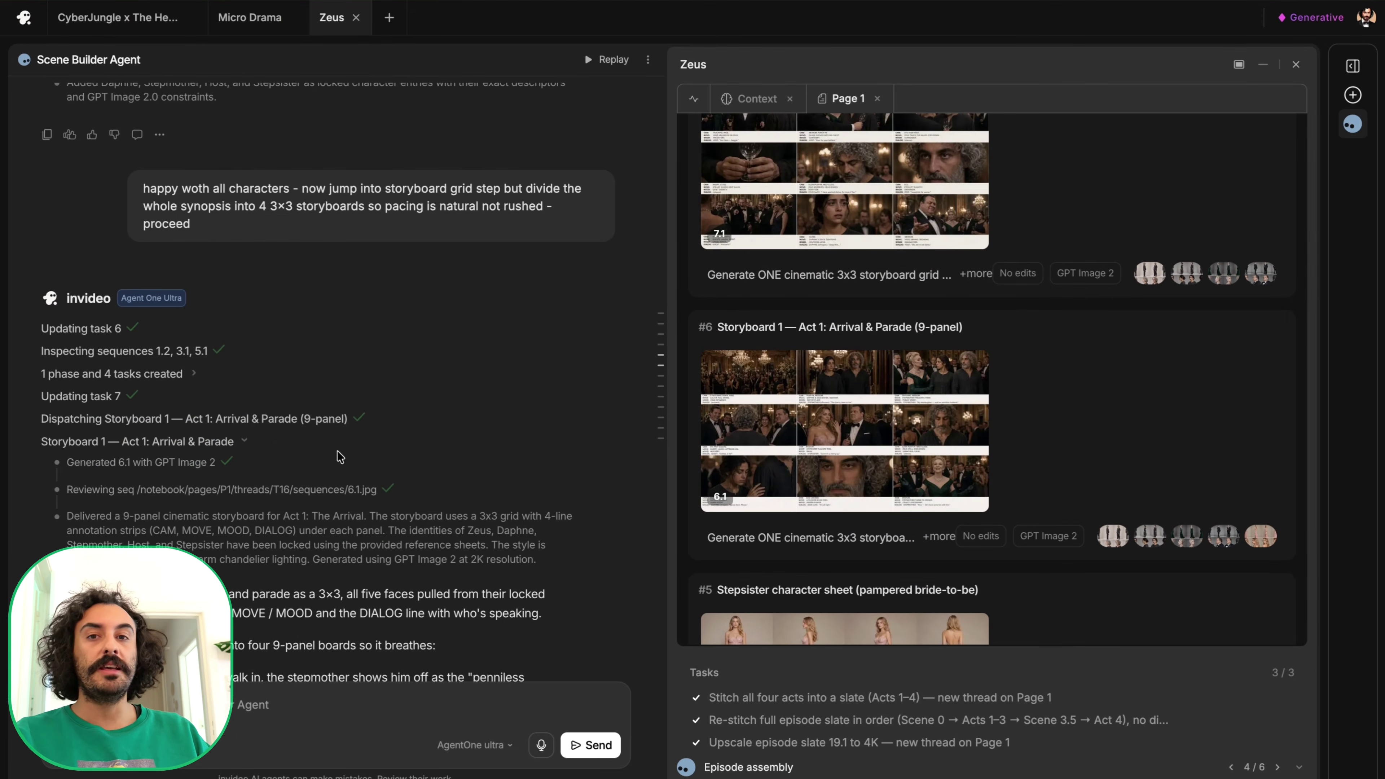
scroll(158, 423, "down", 4)
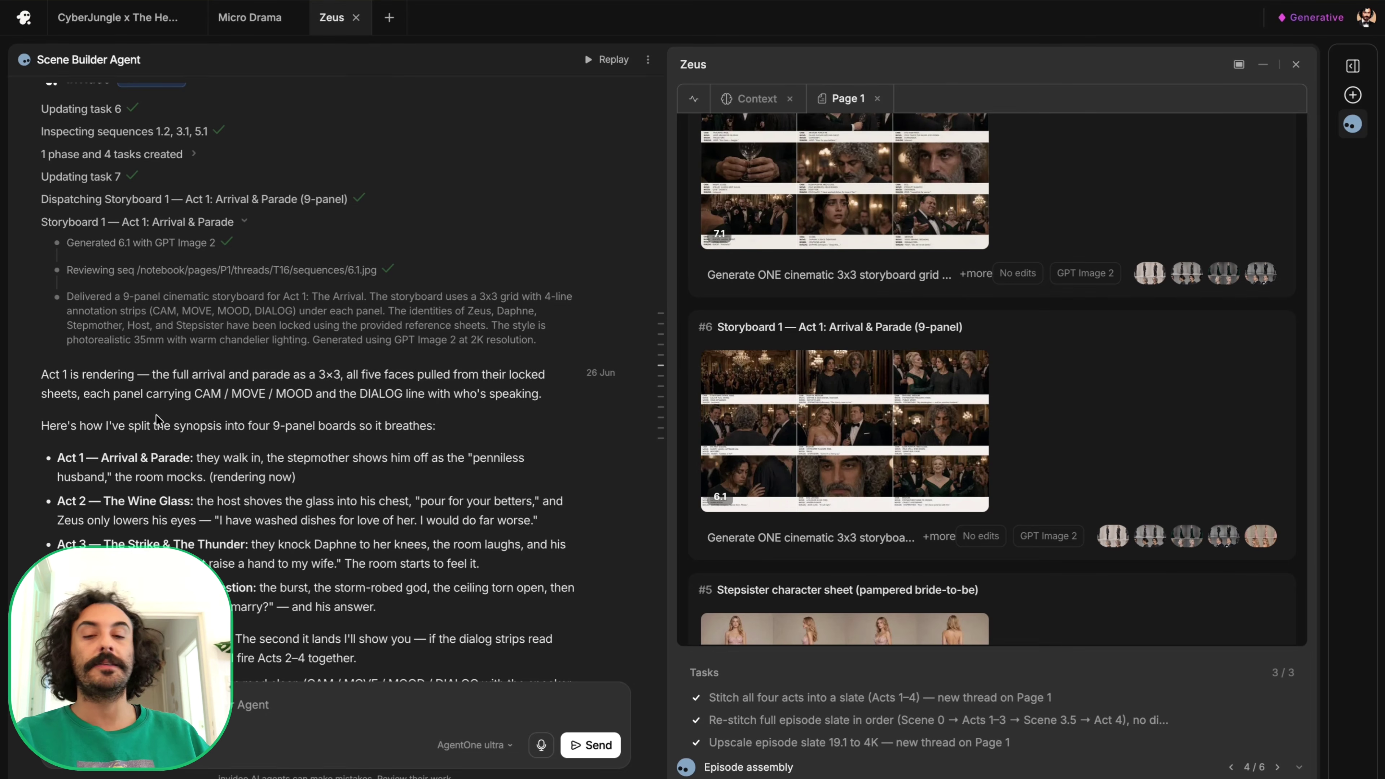
scroll(157, 420, "down", 2)
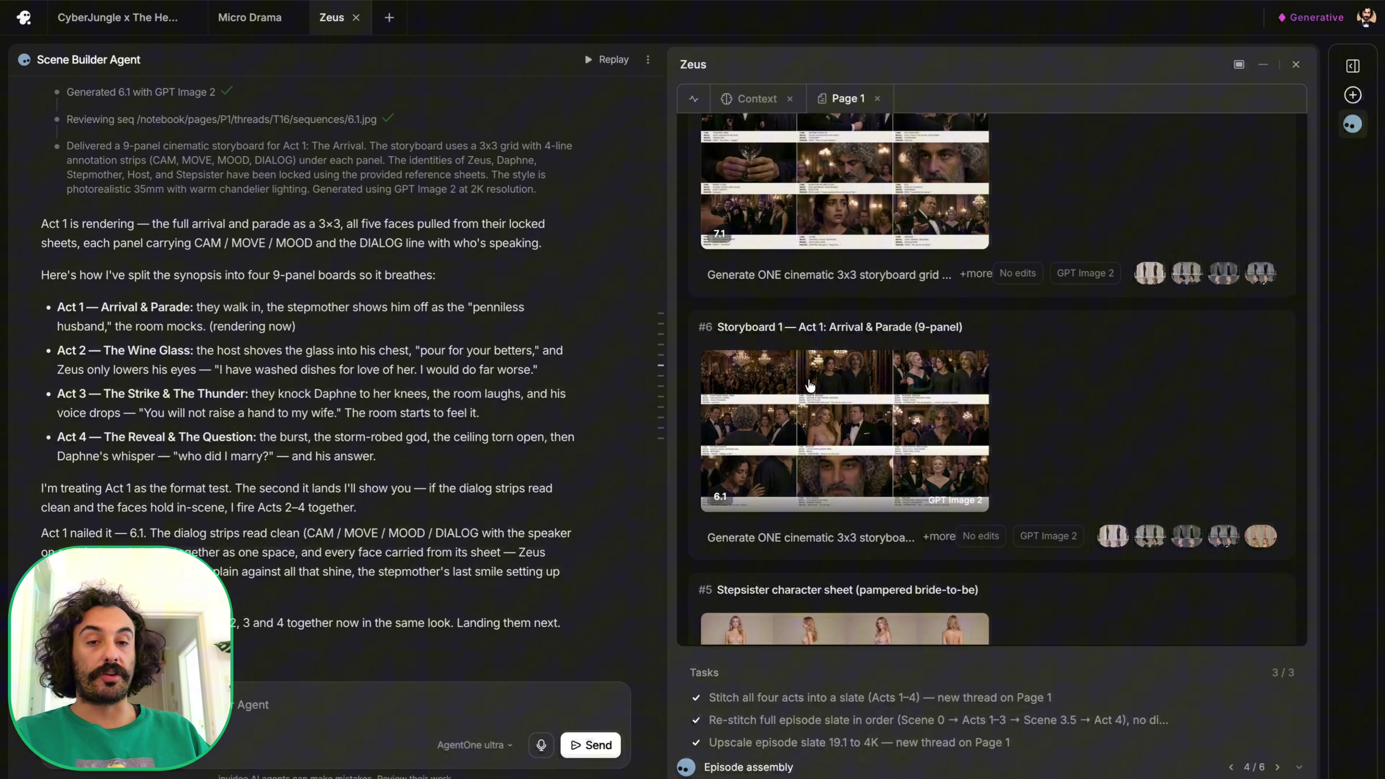
Inspect the Act 1 and Act 2 storyboard grids at full size and advance to the neighbouring image.
left_click(844, 401)
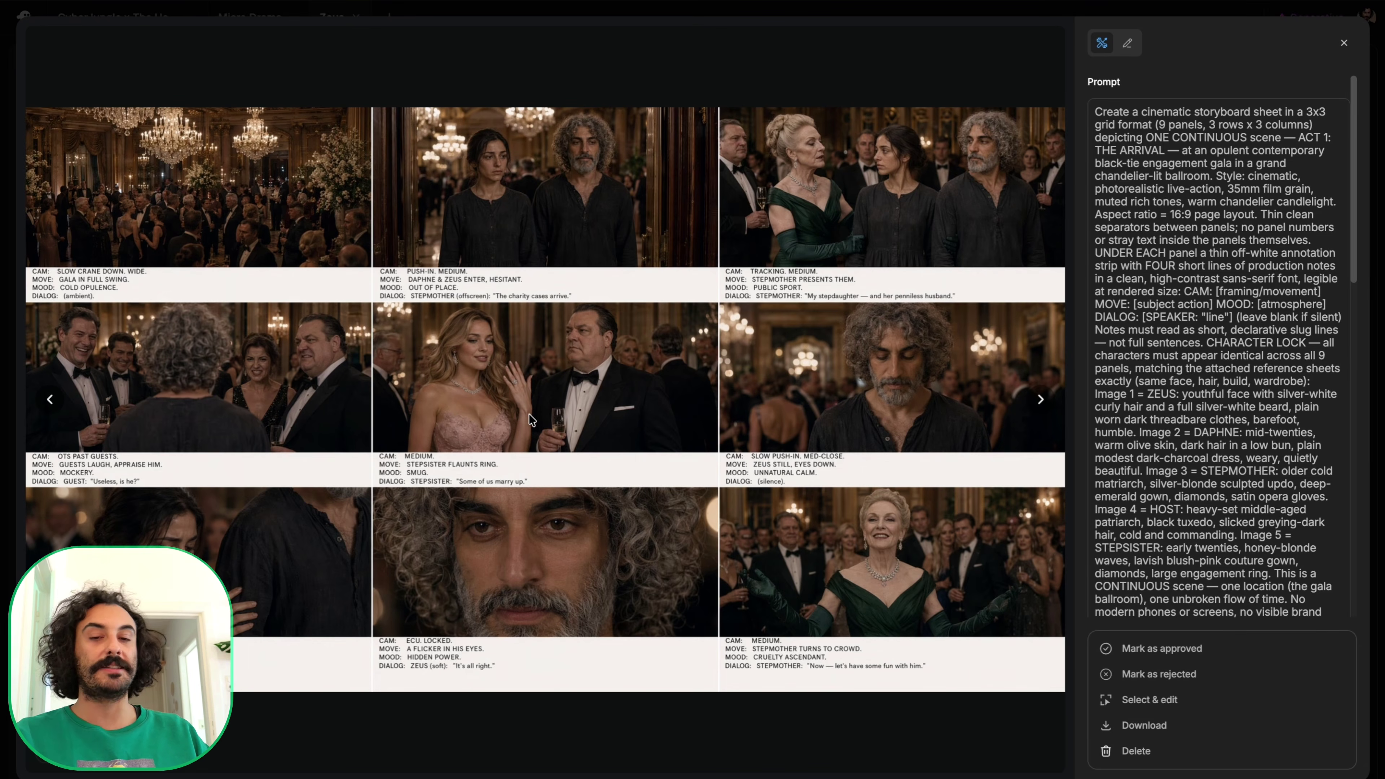
key("Escape")
scroll(881, 470, "up", 5)
left_click(829, 386)
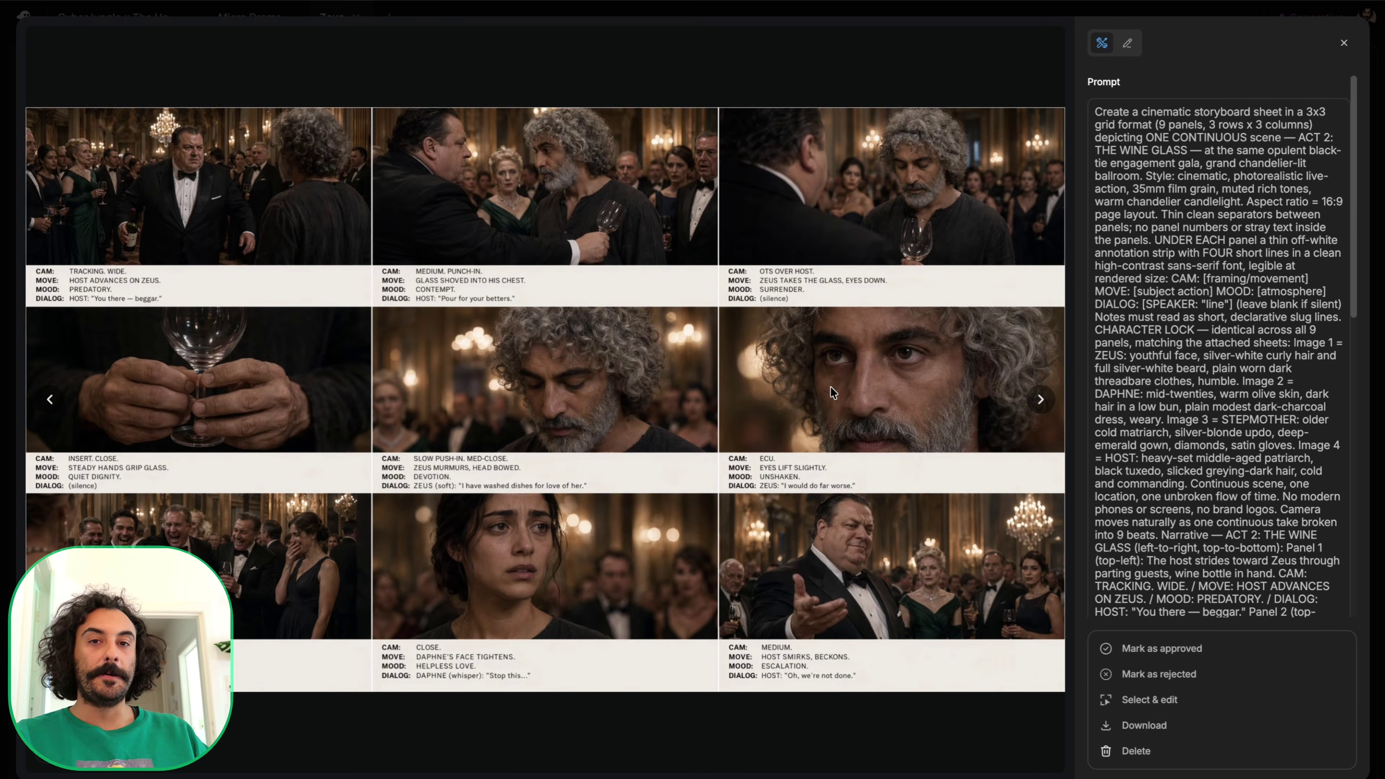
key("Right")
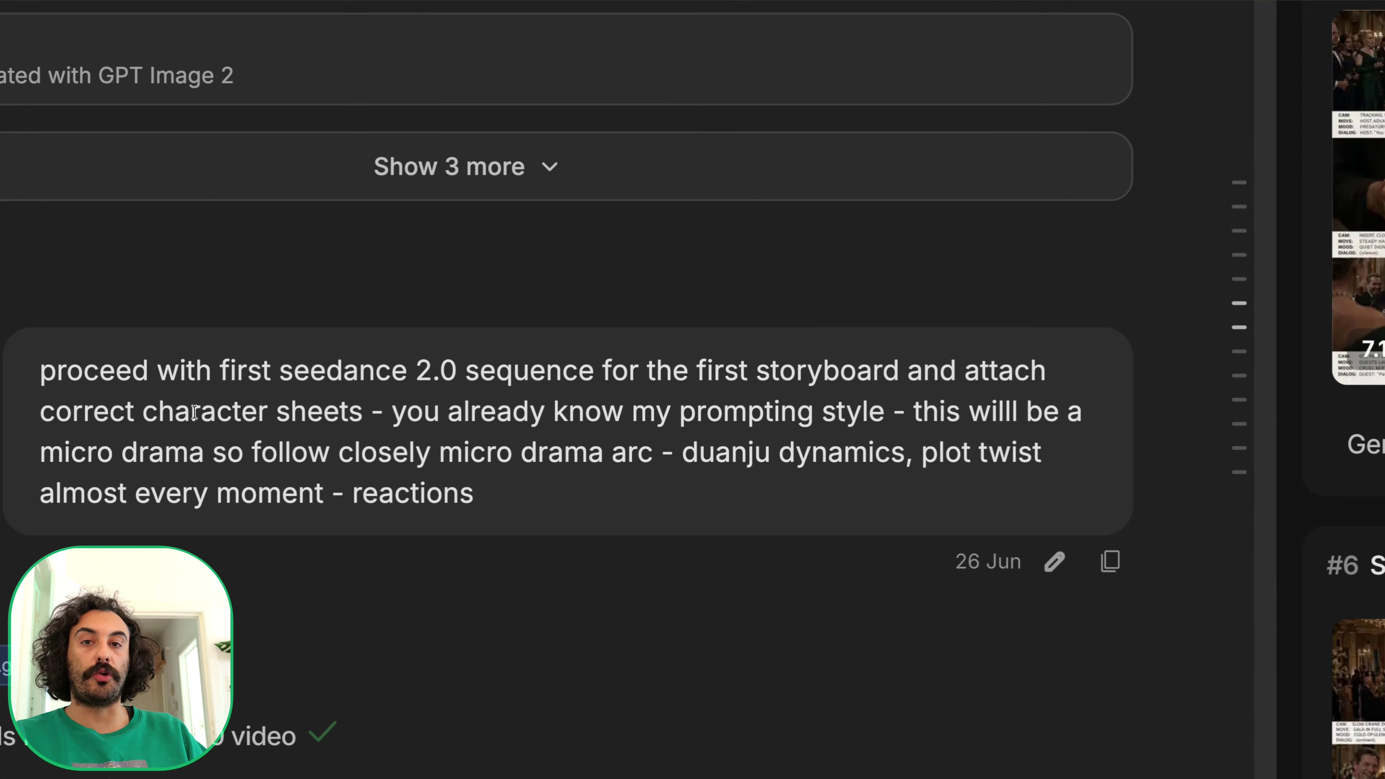
Review the request for the first Seedance 2.0 sequence, then examine the Act 1 clip's storyboard reference 10.1 with its prompt and close it.
left_click_drag(41, 374, 695, 388)
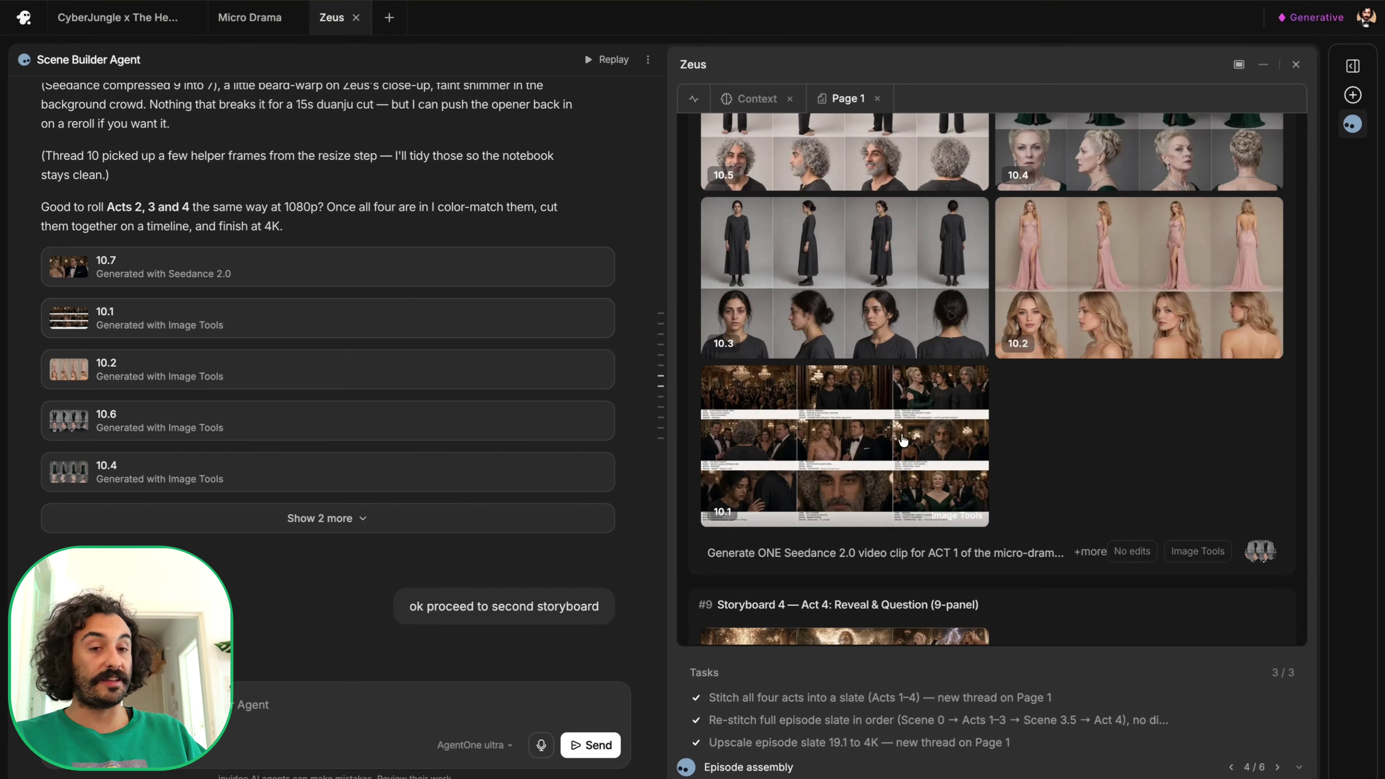
left_click(456, 317)
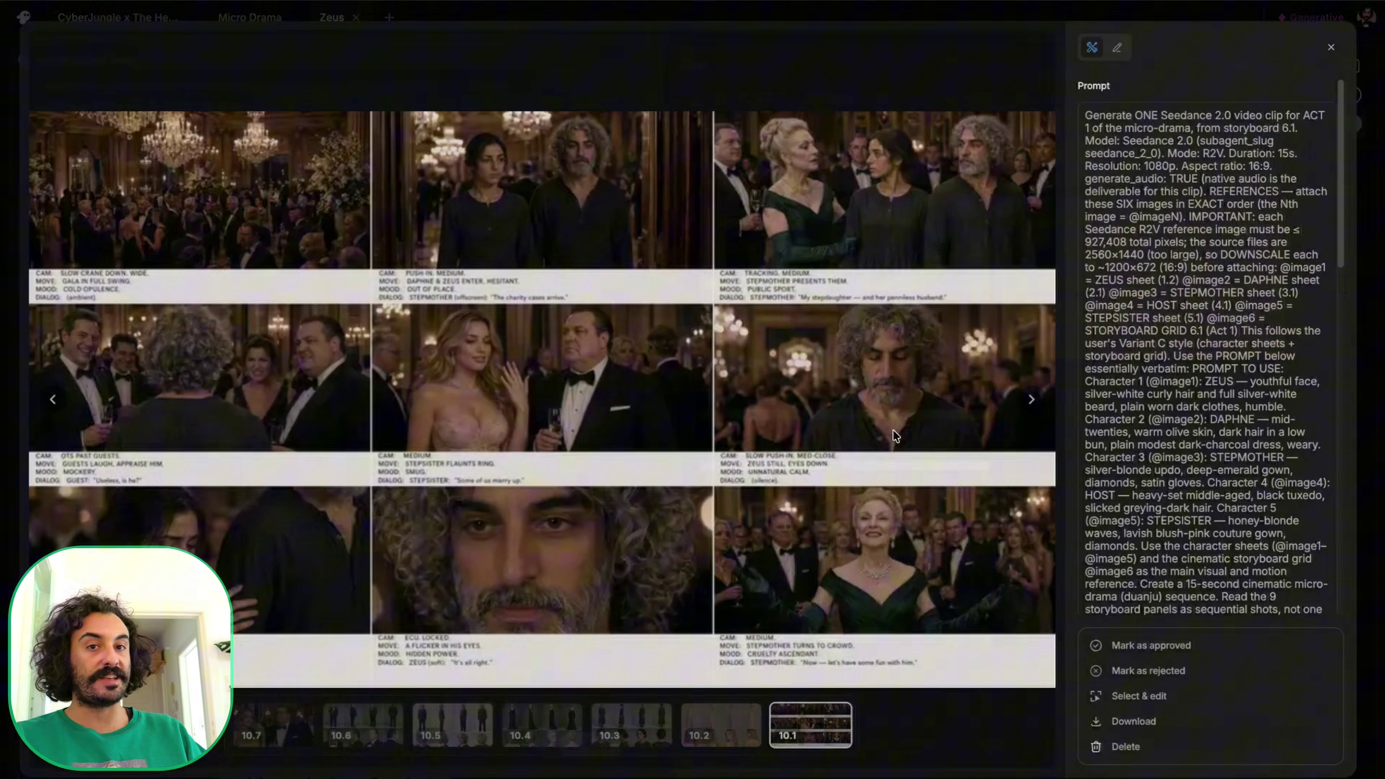
left_click(340, 18)
scroll(1040, 486, "up", 5)
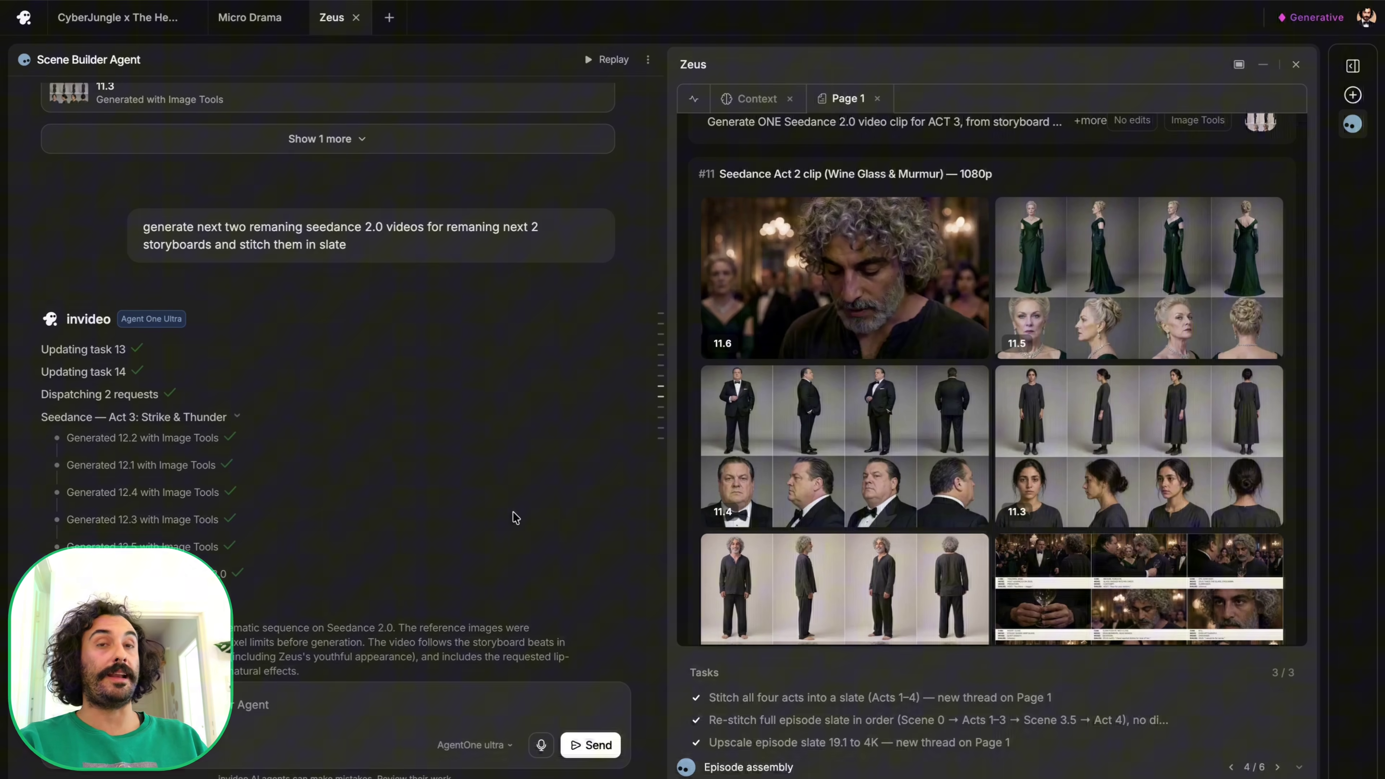
Read the request for the two remaining Seedance 2.0 videos and the agent's generation log for Act 3 and Act 4.
scroll(516, 517, "down", 4)
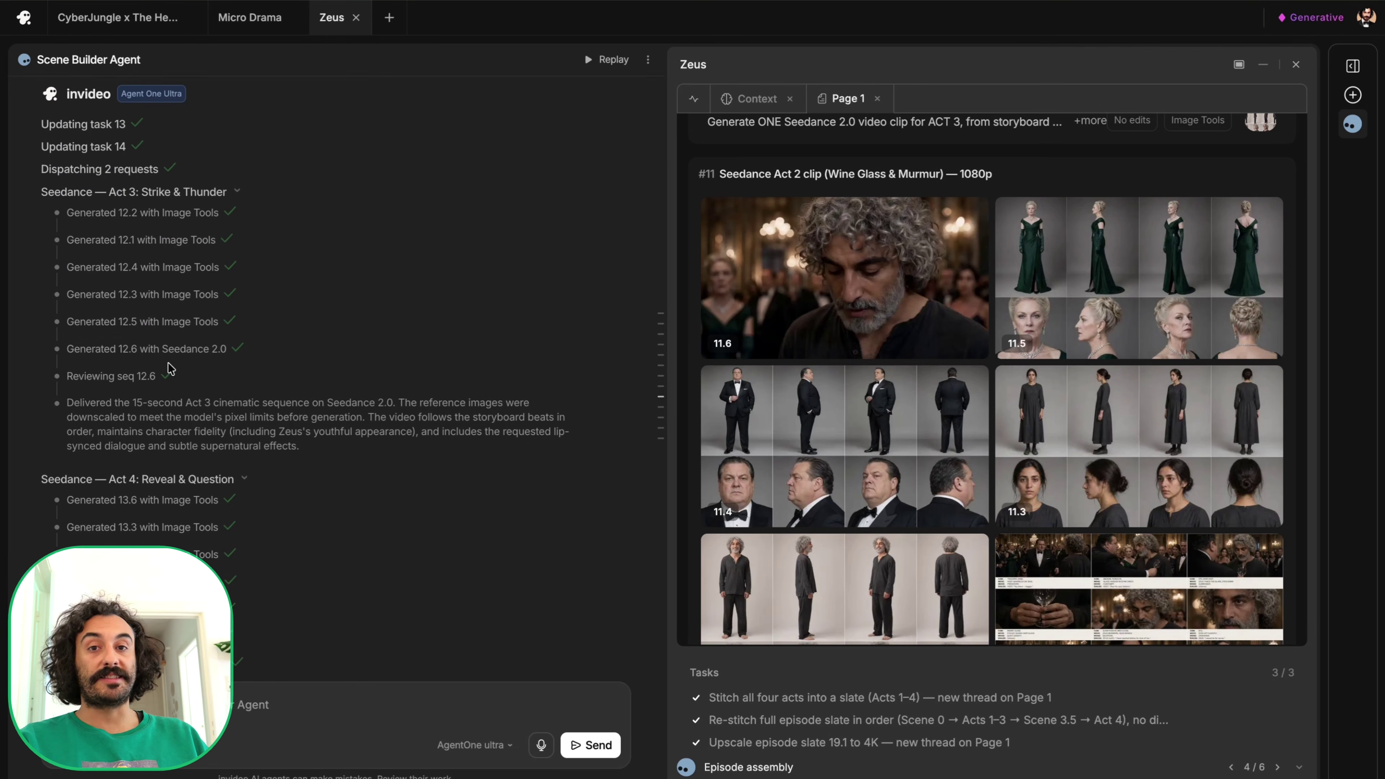
scroll(172, 369, "down", 2)
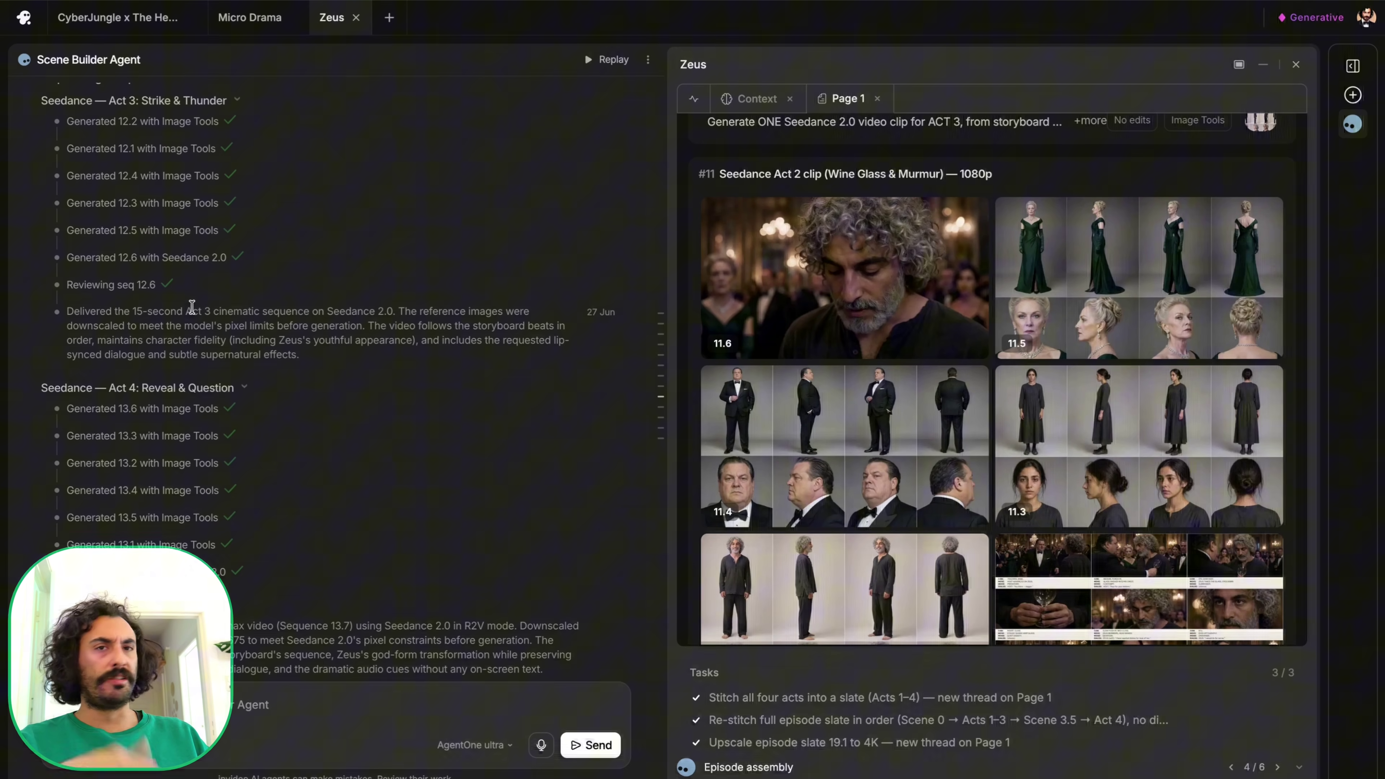
scroll(188, 546, "down", 1)
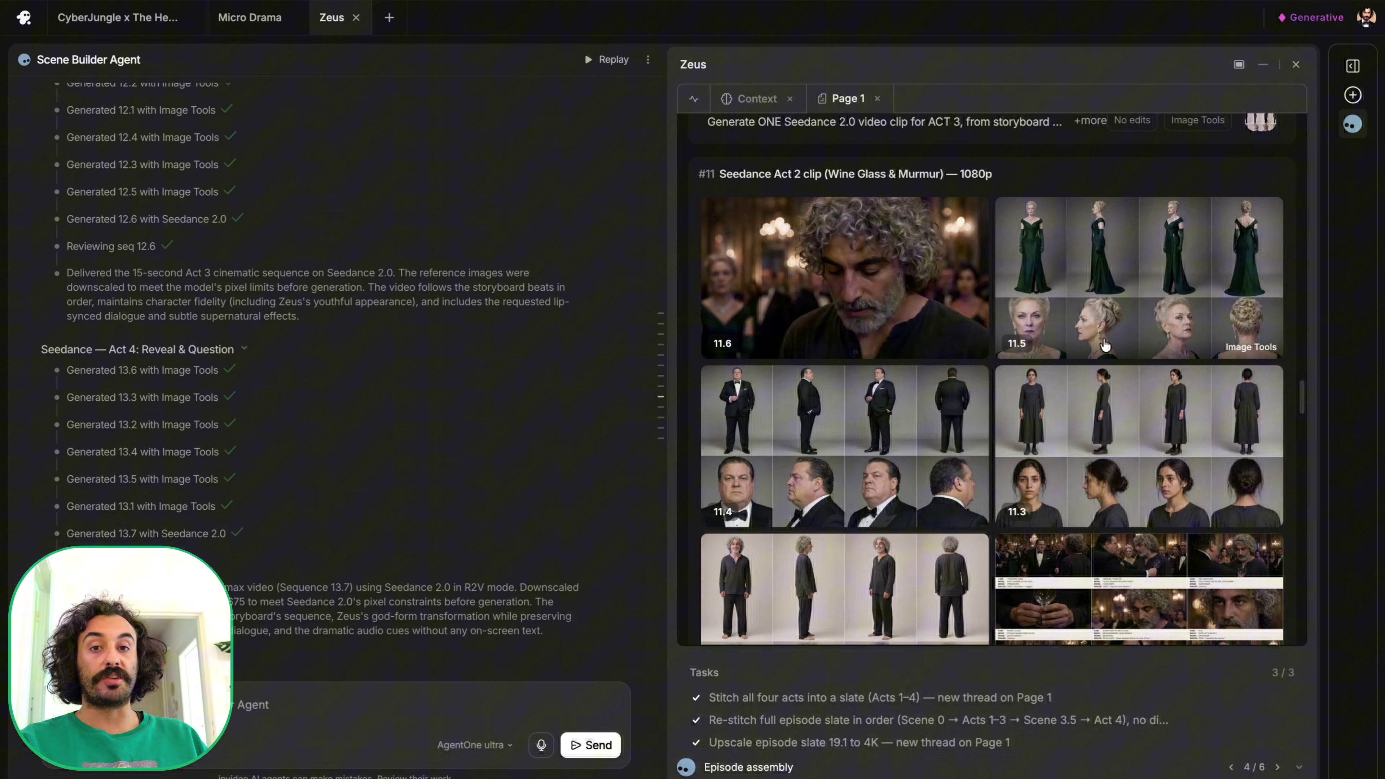
Look over the Act 3 "Strike & Thunder" and Act 4 "Reveal & Question" clip threads on Page 1 and continue to the newest threads.
scroll(1105, 345, "up", 1)
scroll(1106, 345, "up", 15)
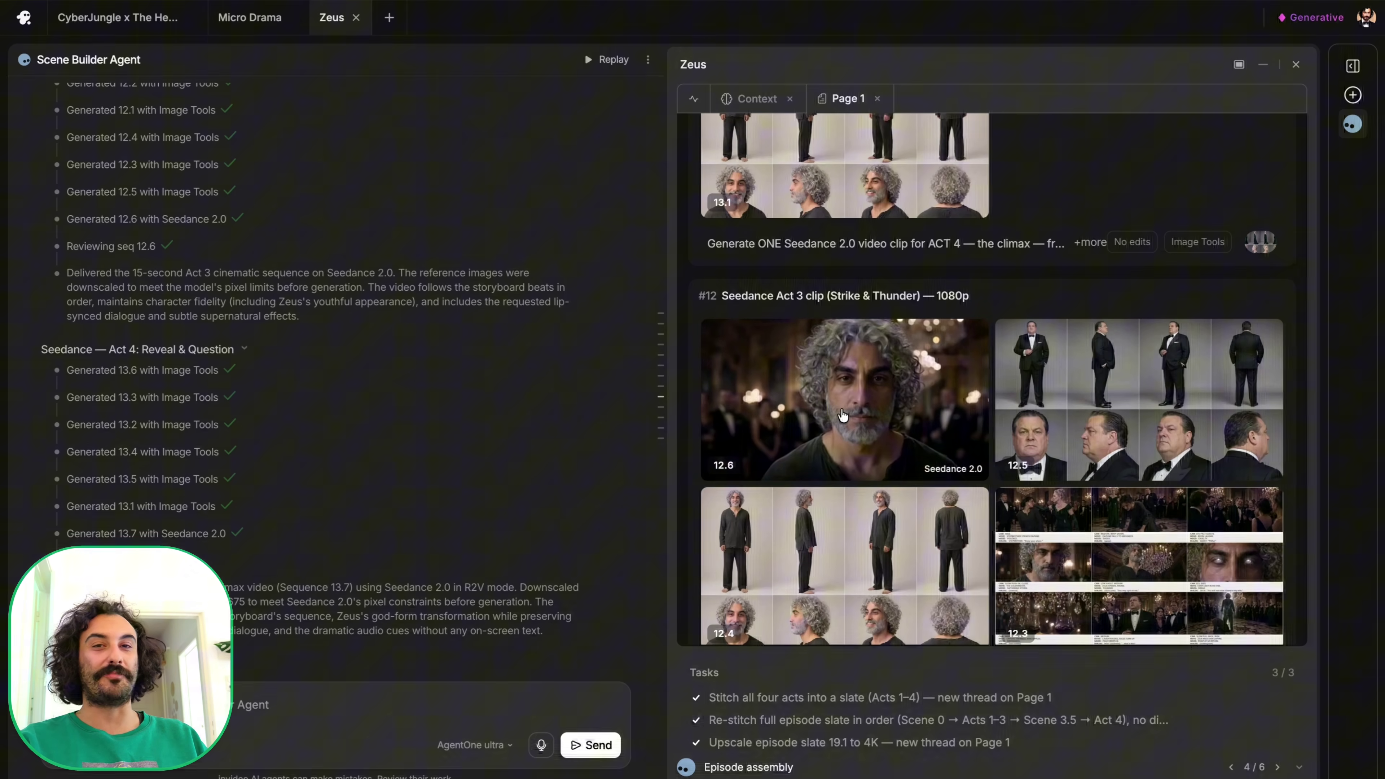
scroll(873, 407, "up", 10)
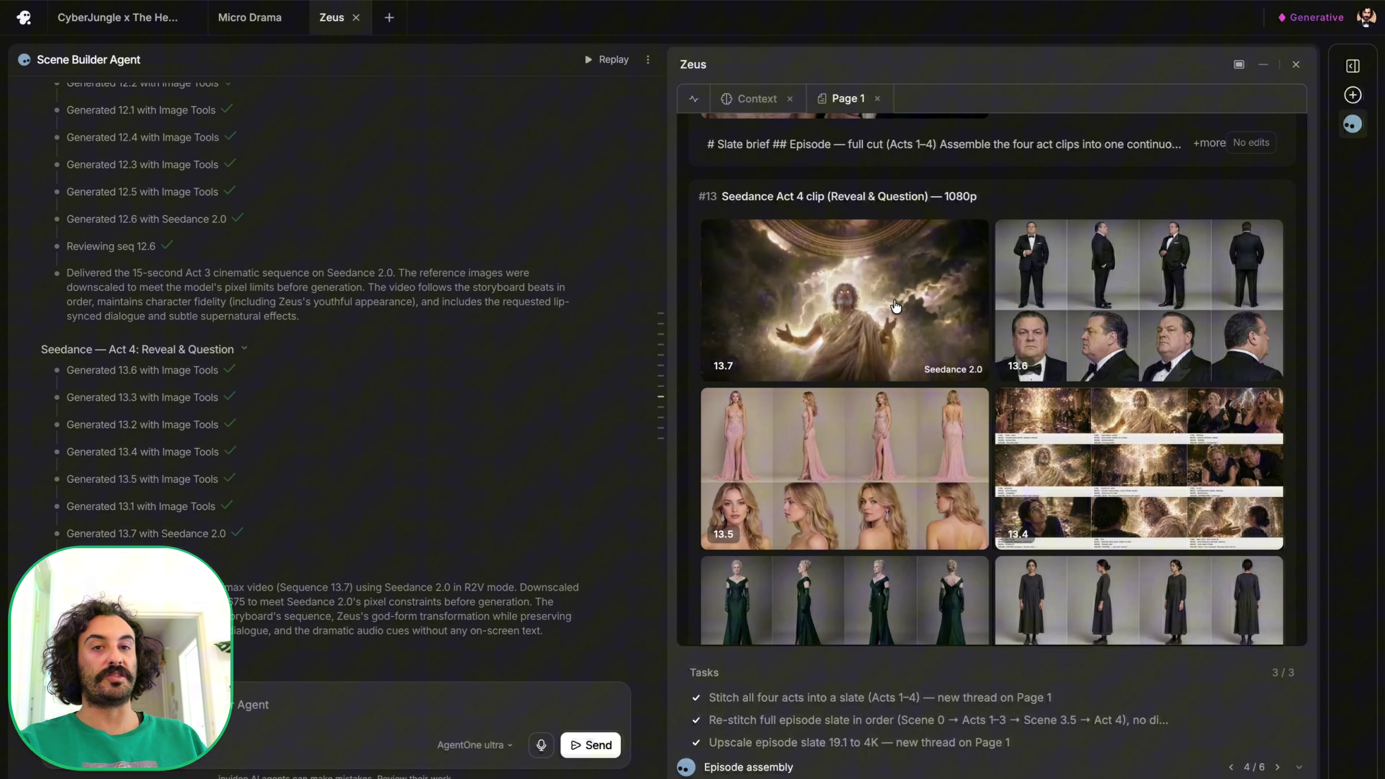
scroll(847, 345, "up", 8)
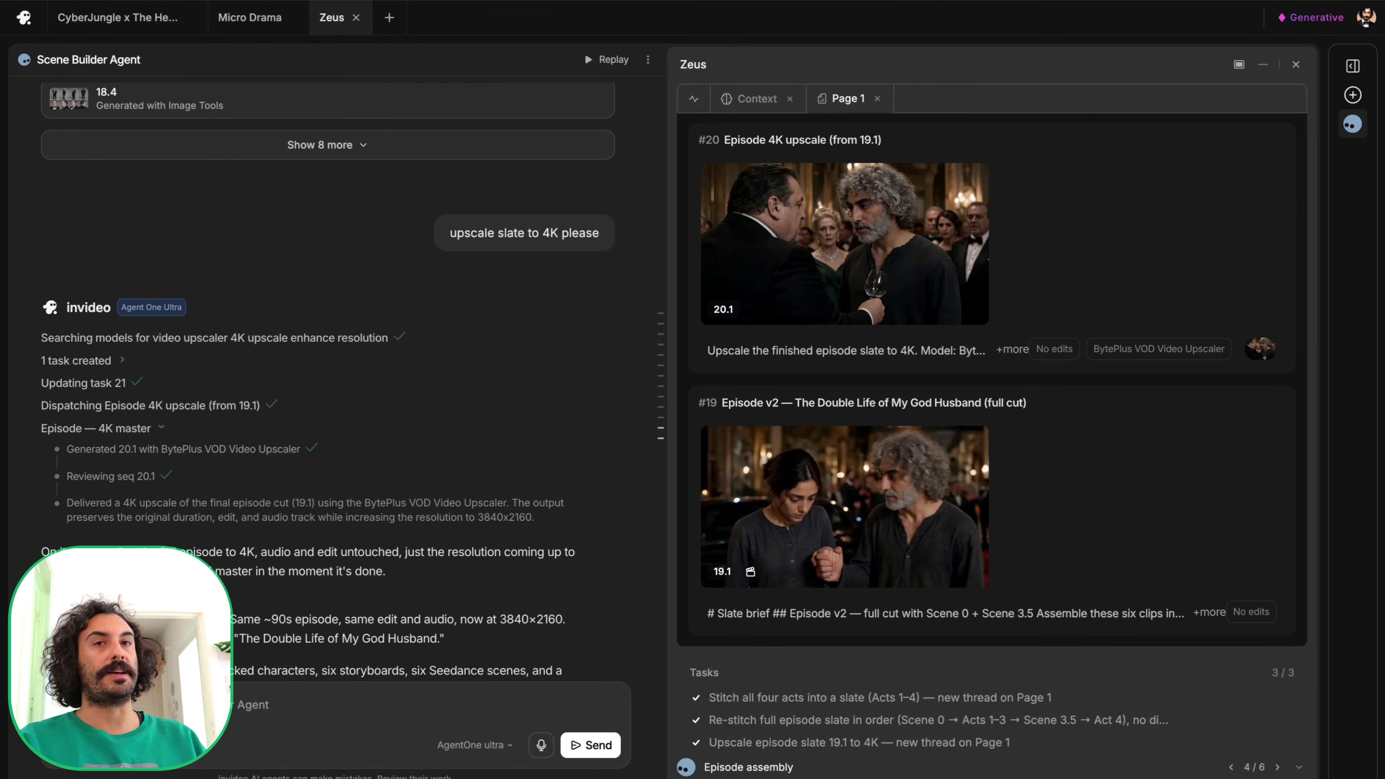
Leave the agent conversation for the full Zeus notebook, skim its threads down to the Act 3 clip, and return to the newest one.
left_click(1296, 65)
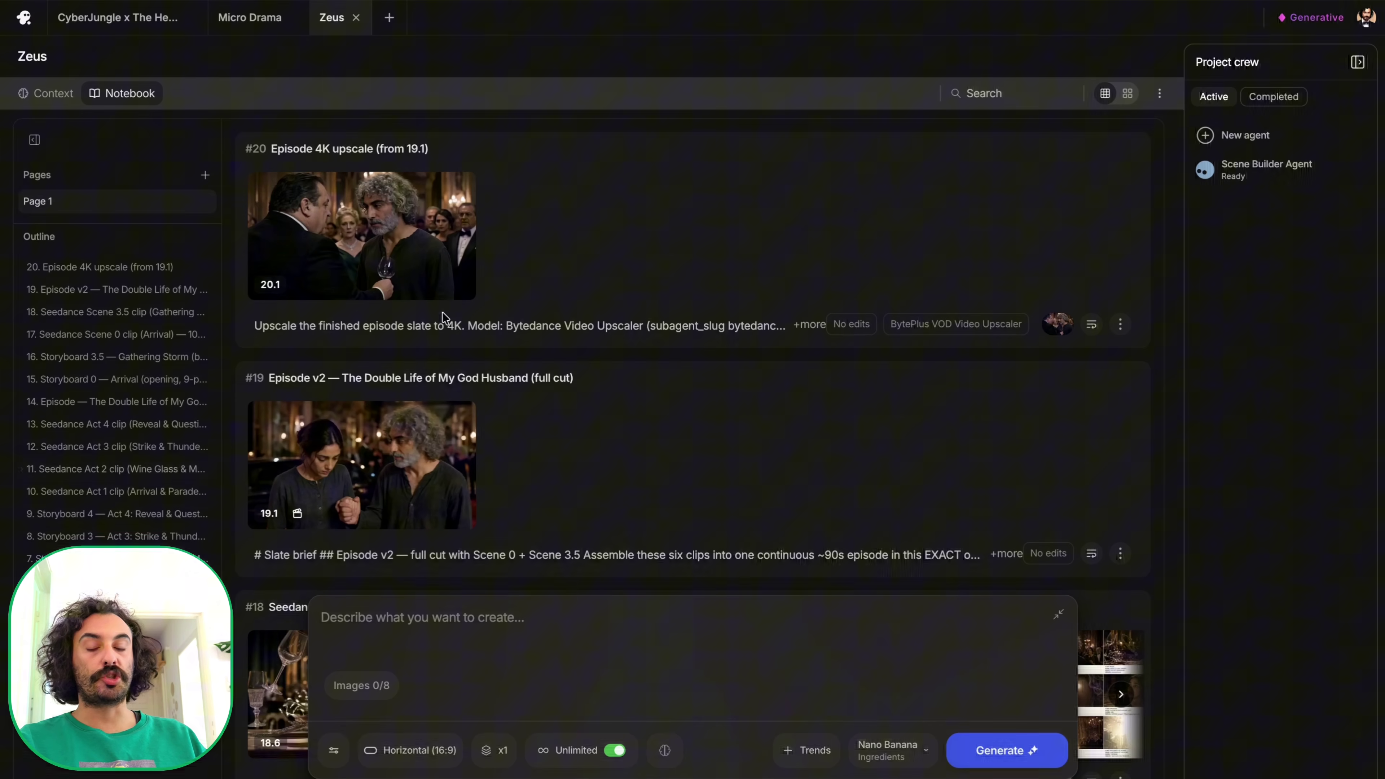
scroll(534, 308, "down", 20)
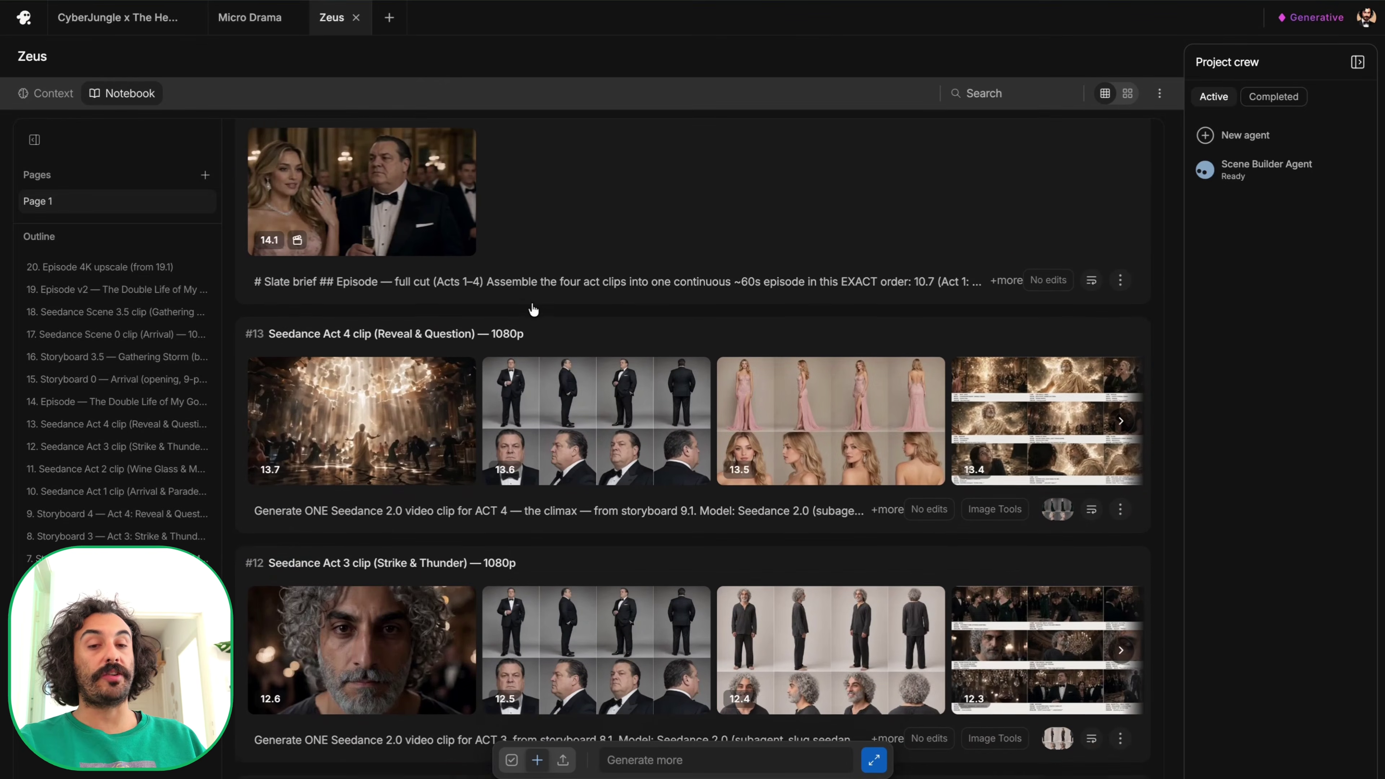
scroll(533, 308, "up", 15)
scroll(533, 309, "up", 5)
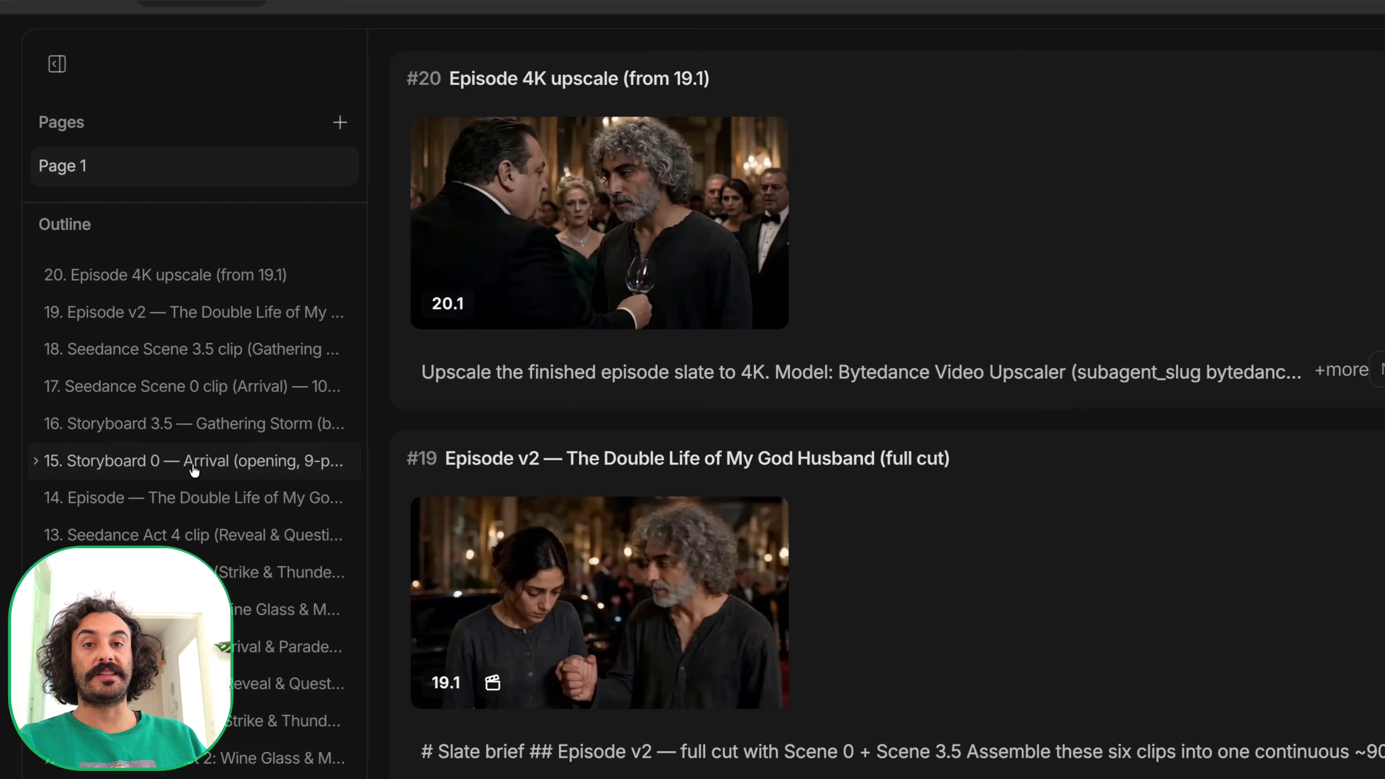
Use the notebook outline to go to the Storyboard 0 Arrival thread, followed by the Seedance Act 2 clip thread.
left_click(189, 465)
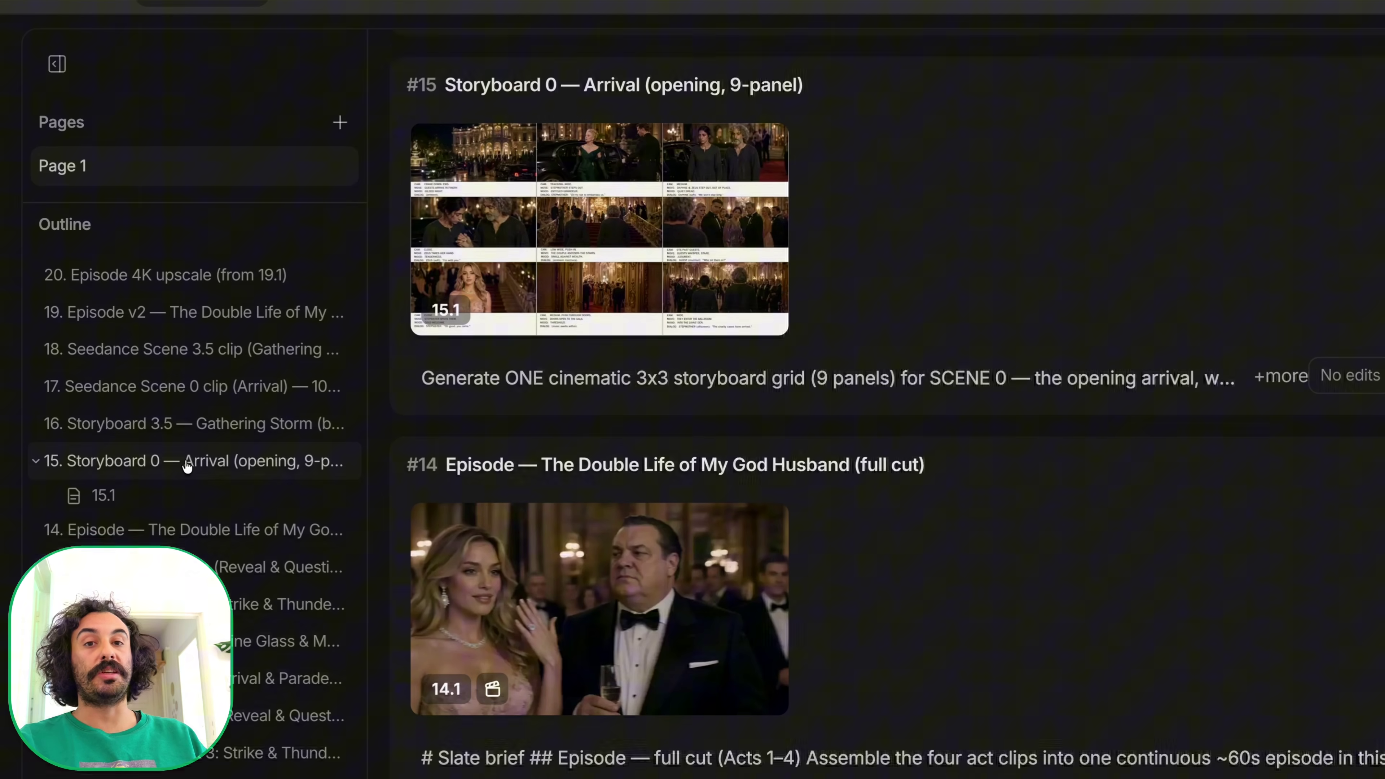
left_click(191, 642)
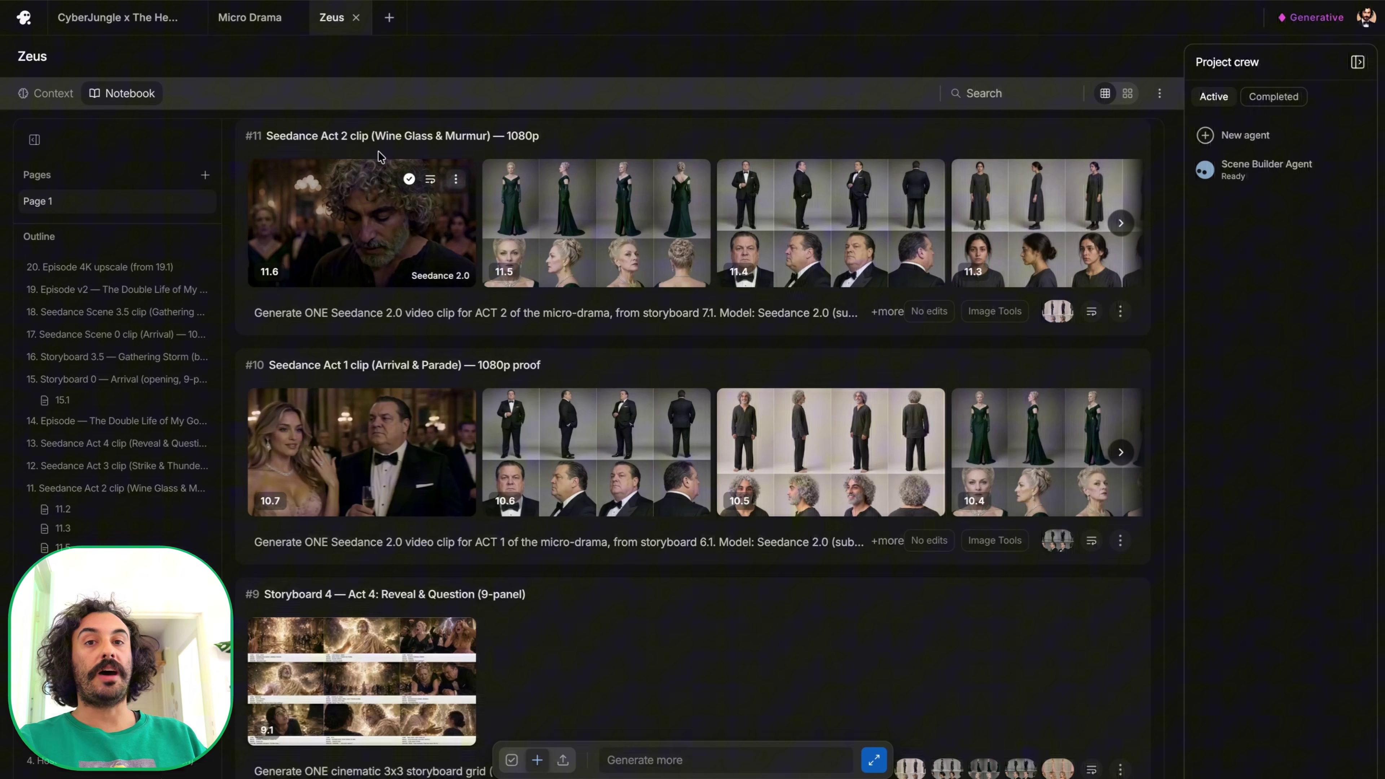
scroll(630, 649, "down", 1)
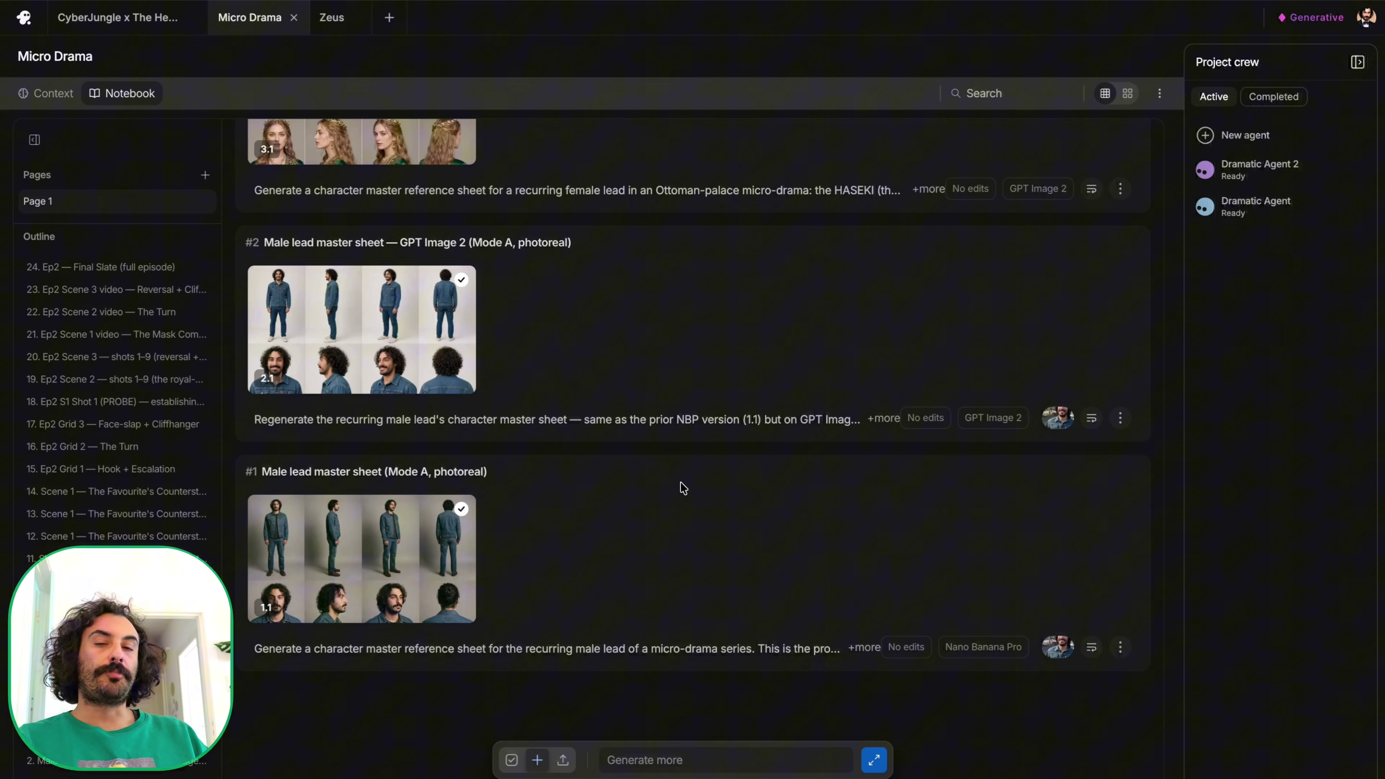
In the Micro Drama project, inspect the Haseki and Rival master sheets at full size, closing each one after checking it.
scroll(684, 488, "up", 5)
left_click(362, 444)
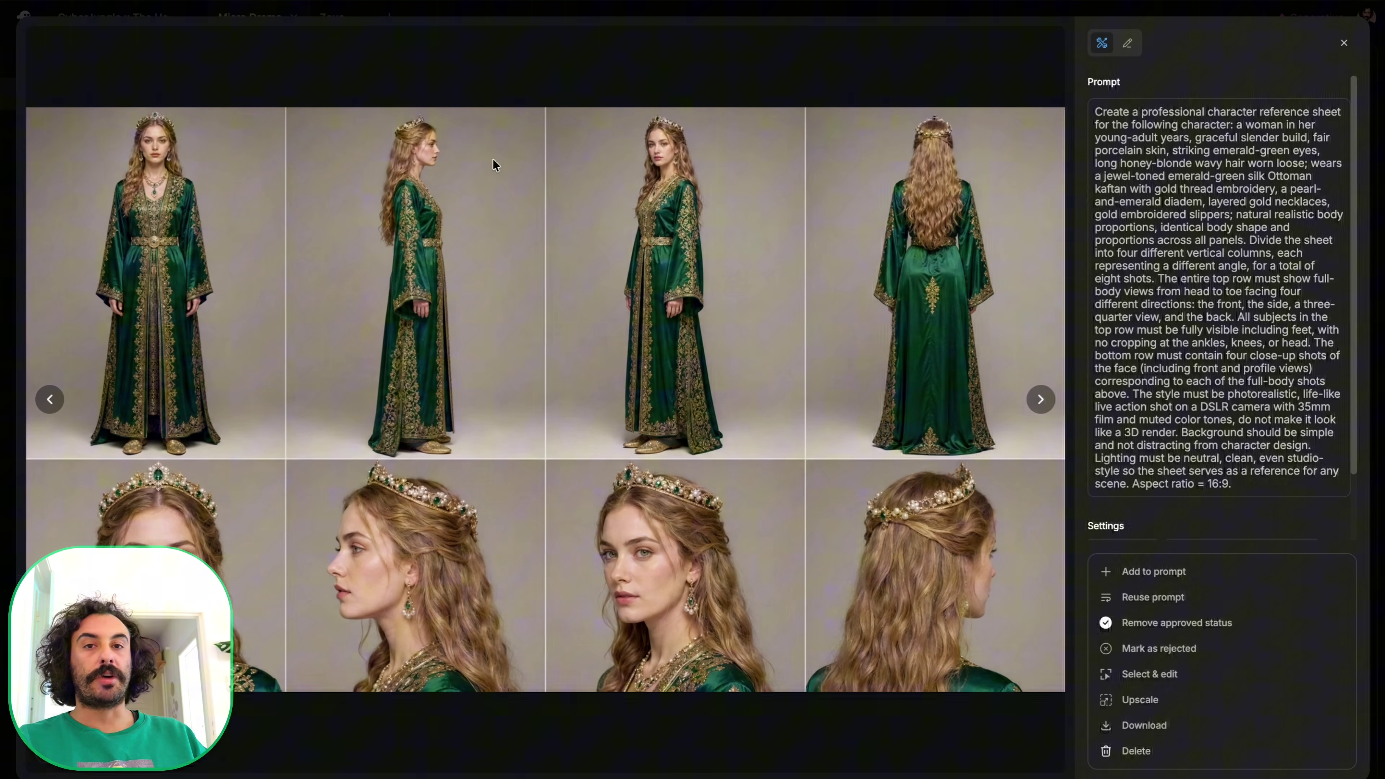
key("Escape")
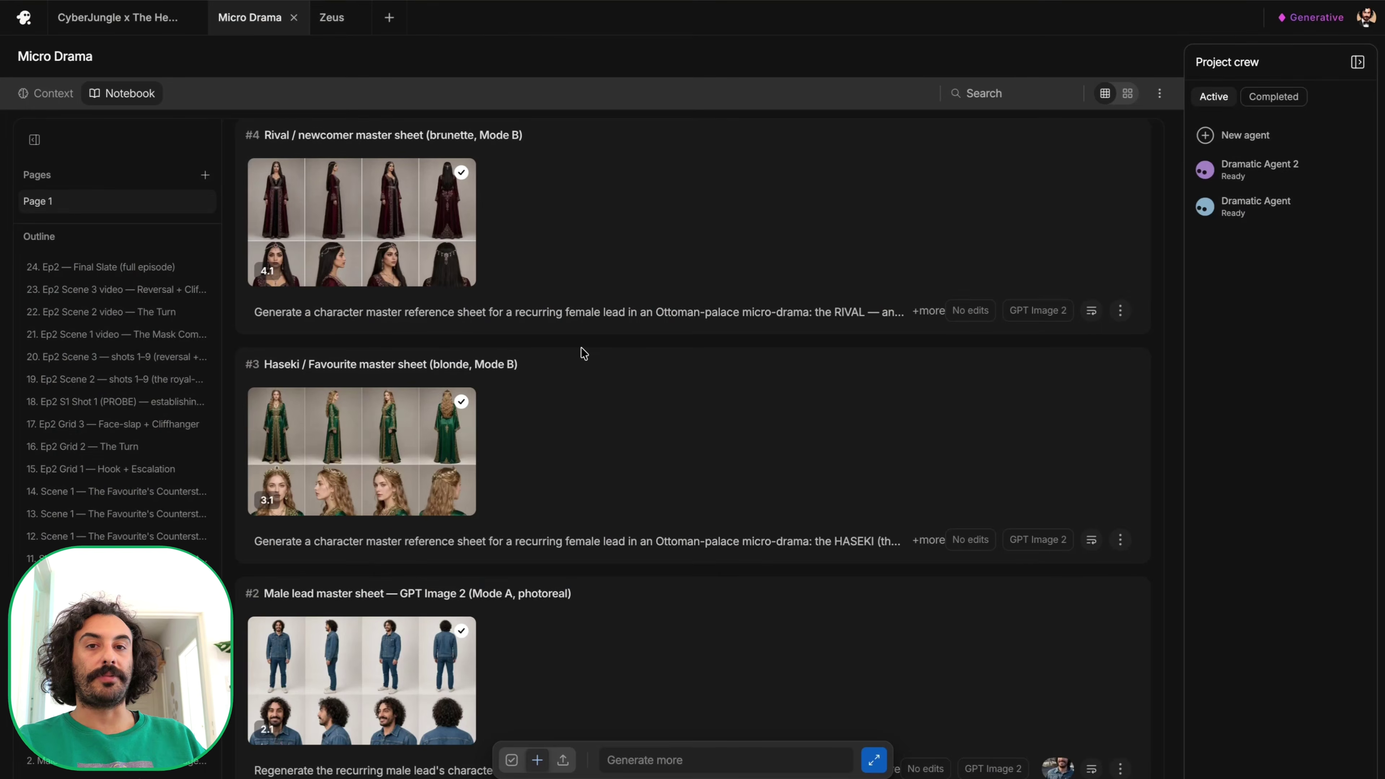
scroll(351, 382, "up", 3)
left_click(351, 377)
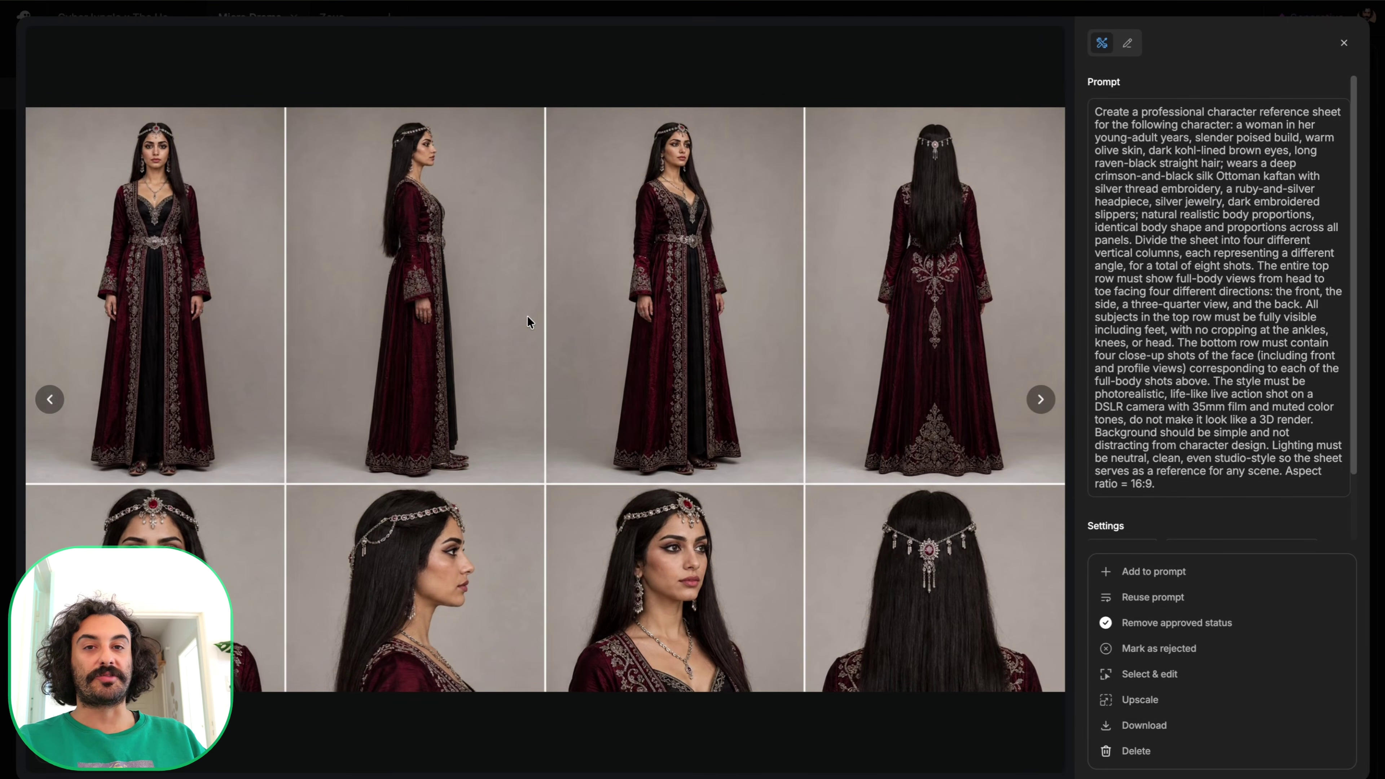
key("Escape")
View the Sultan wardrobe-override sheet at full size with its prompt, and close it.
scroll(351, 382, "up", 4)
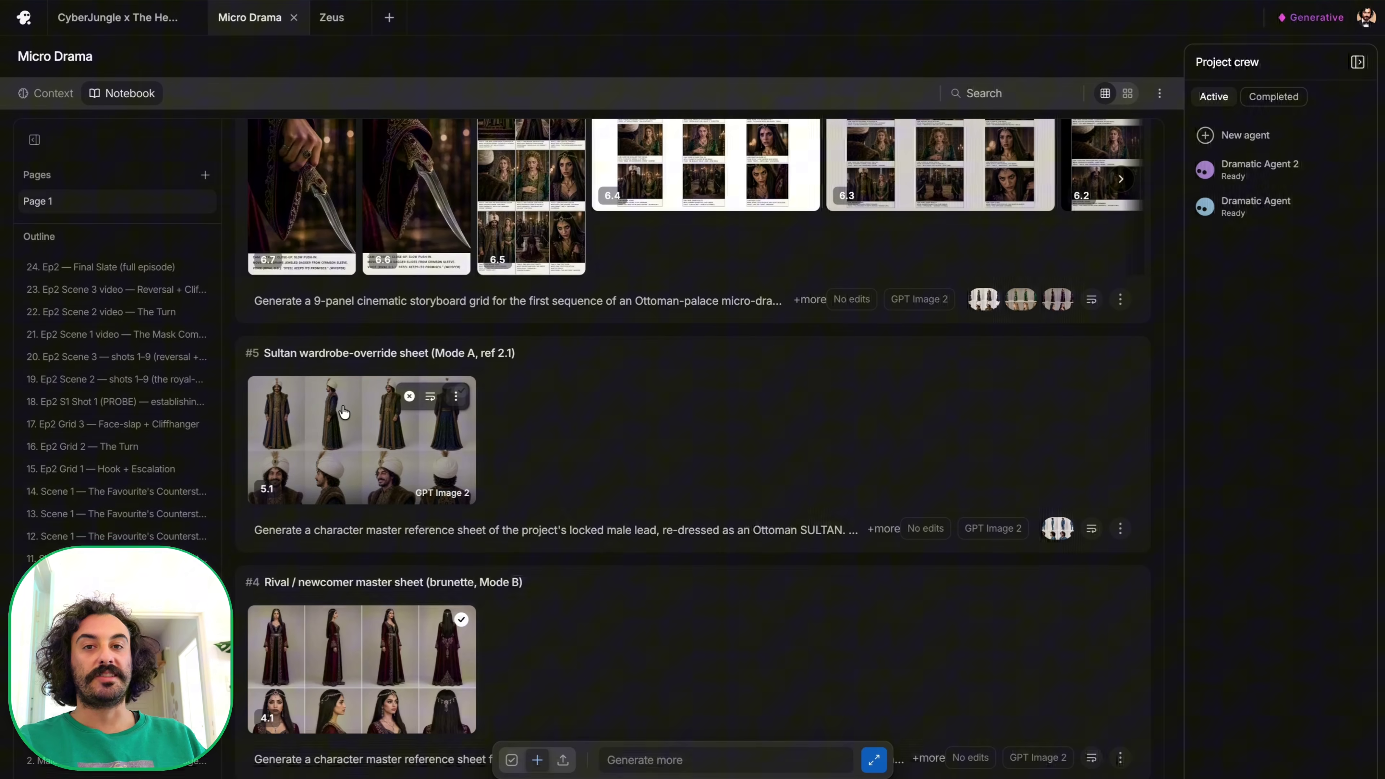
left_click(349, 432)
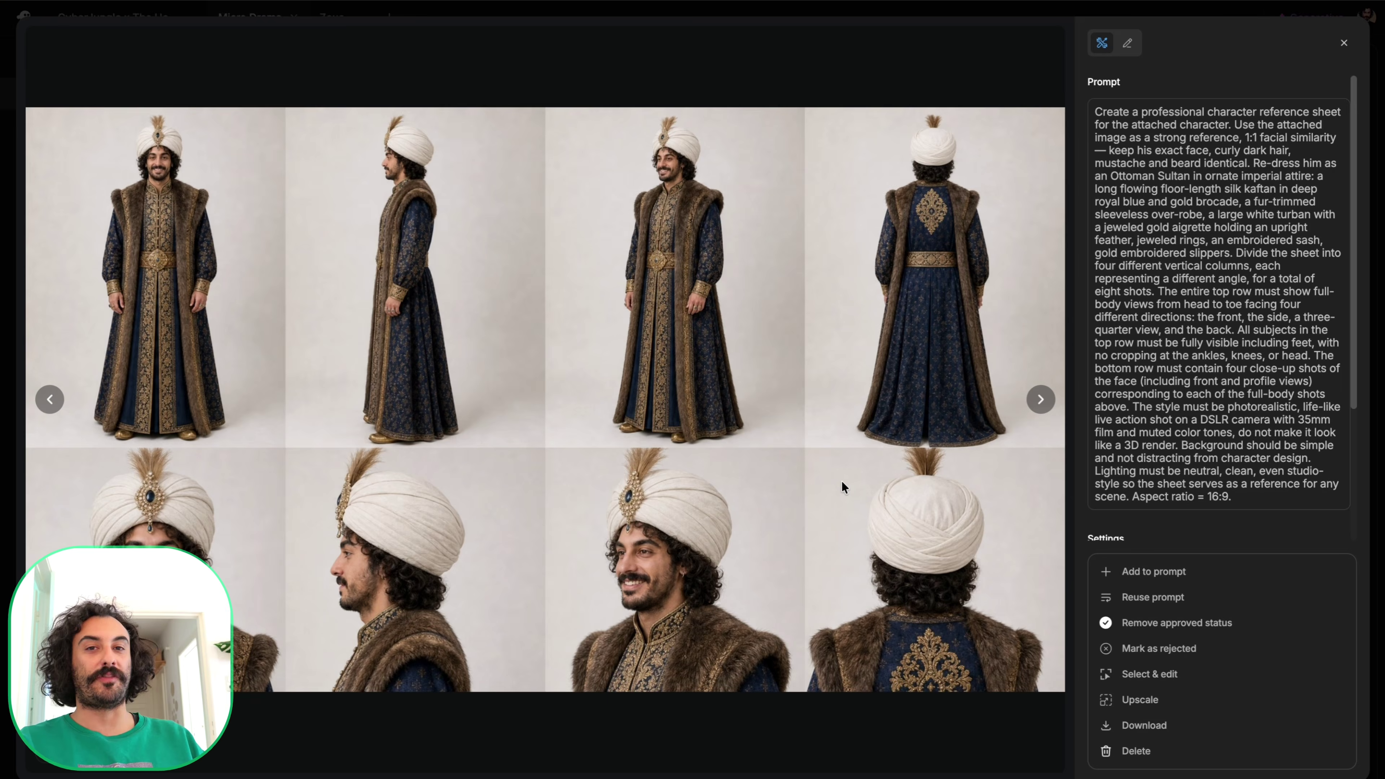
key("Escape")
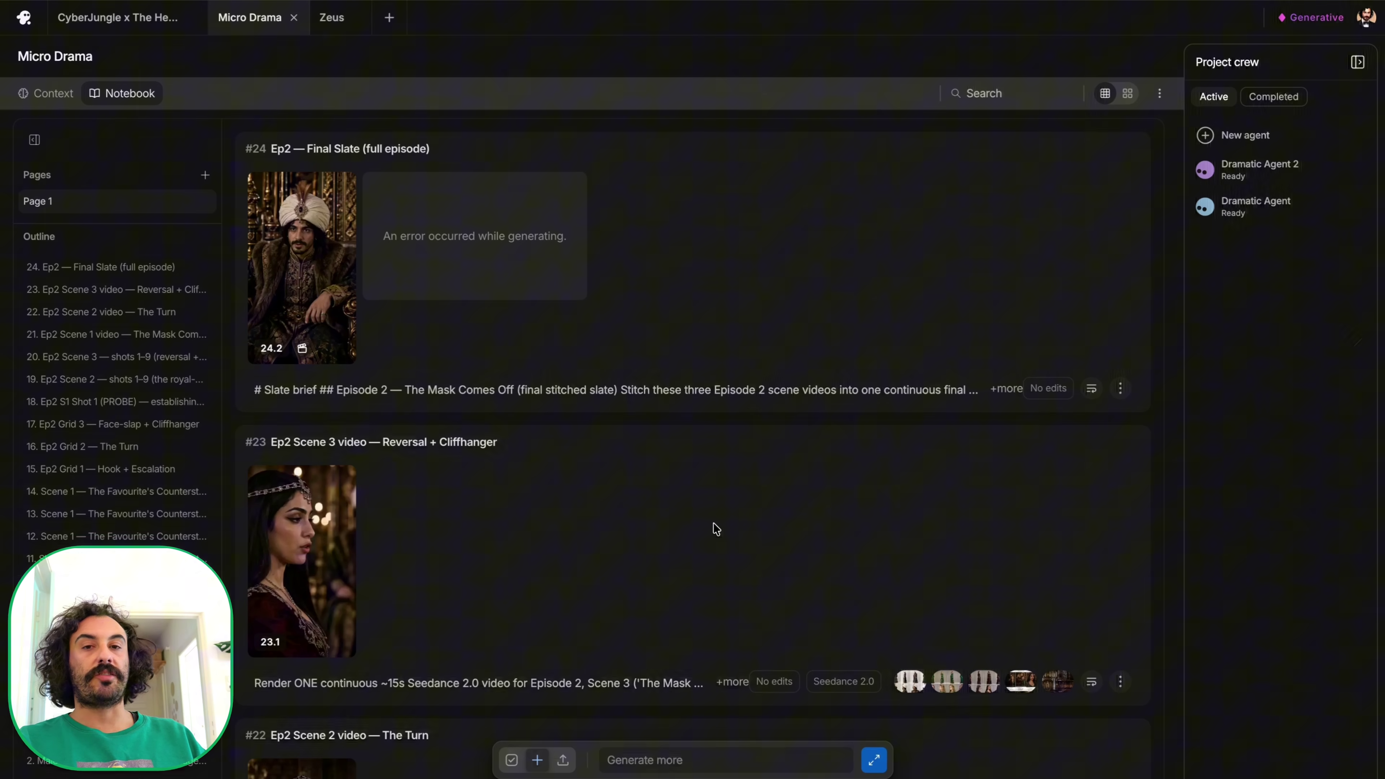
Browse the Micro Drama notebook from the Ep2 final slate to the character sheets and back up to the Scene 1 shot clips.
scroll(717, 529, "down", 20)
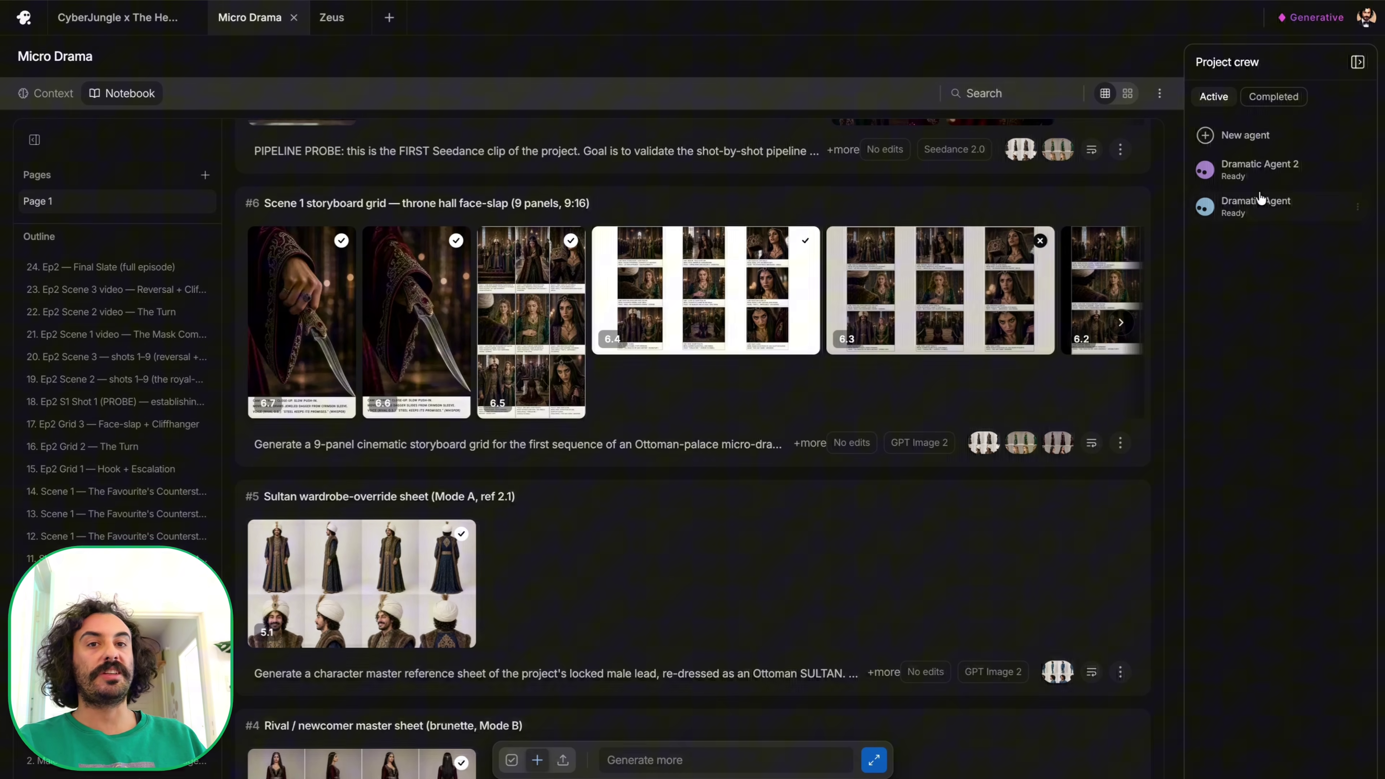
left_click(1258, 174)
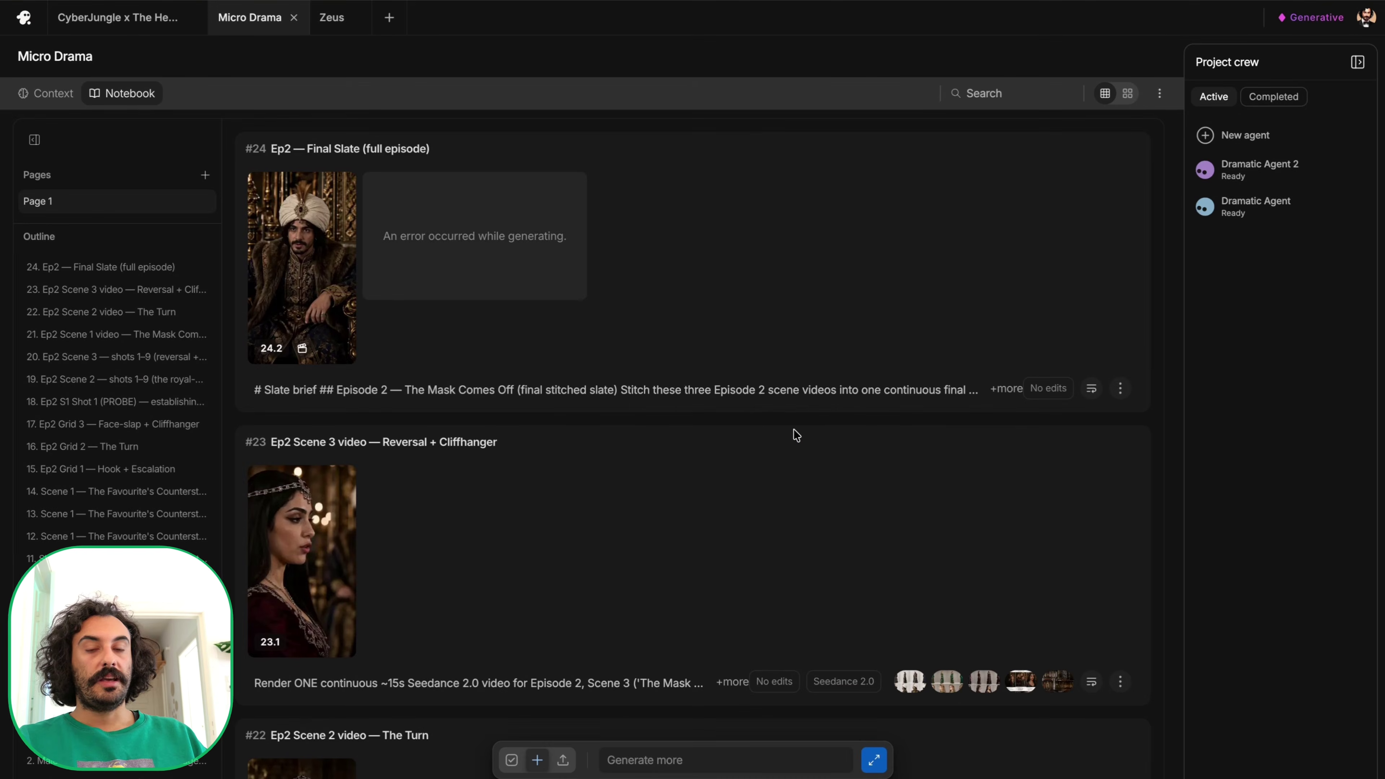
scroll(797, 435, "down", 20)
scroll(794, 429, "up", 1)
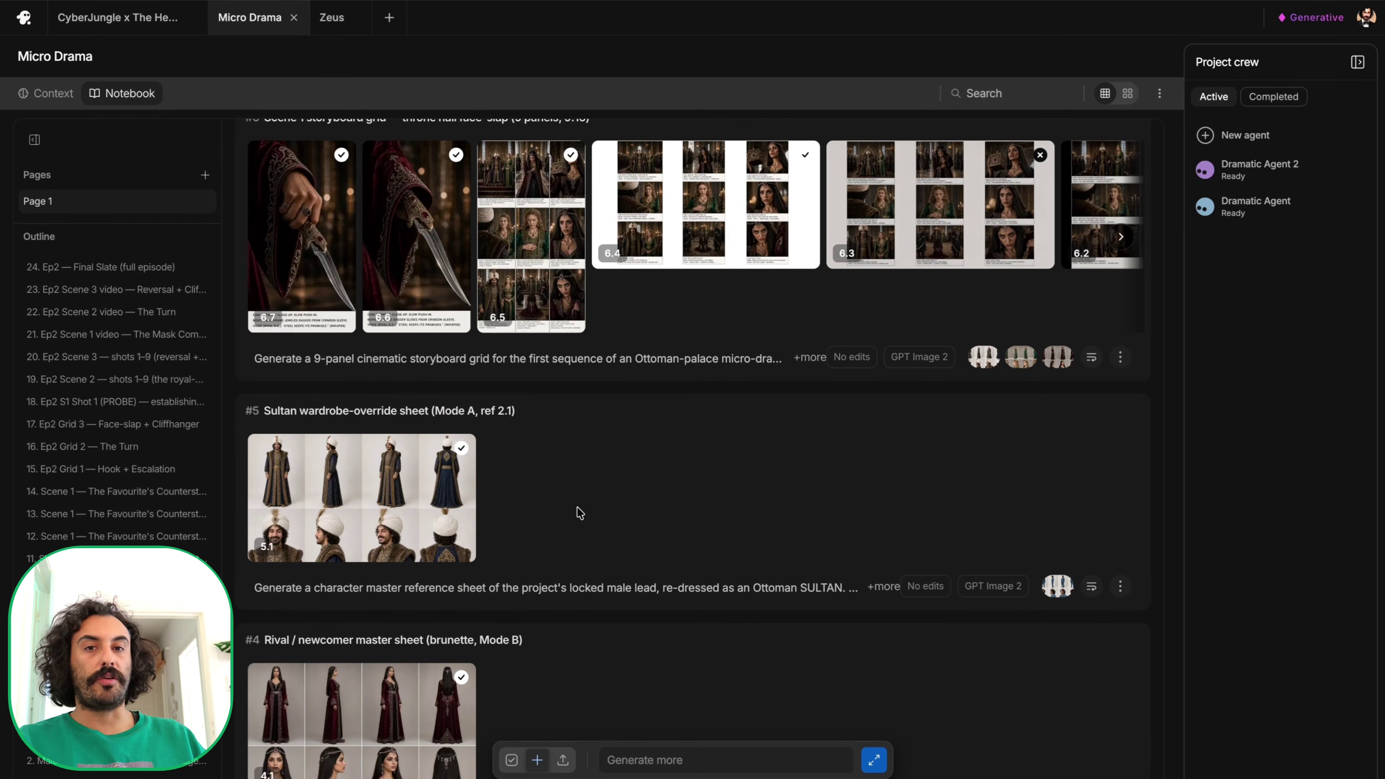
scroll(743, 569, "up", 10)
scroll(747, 573, "up", 15)
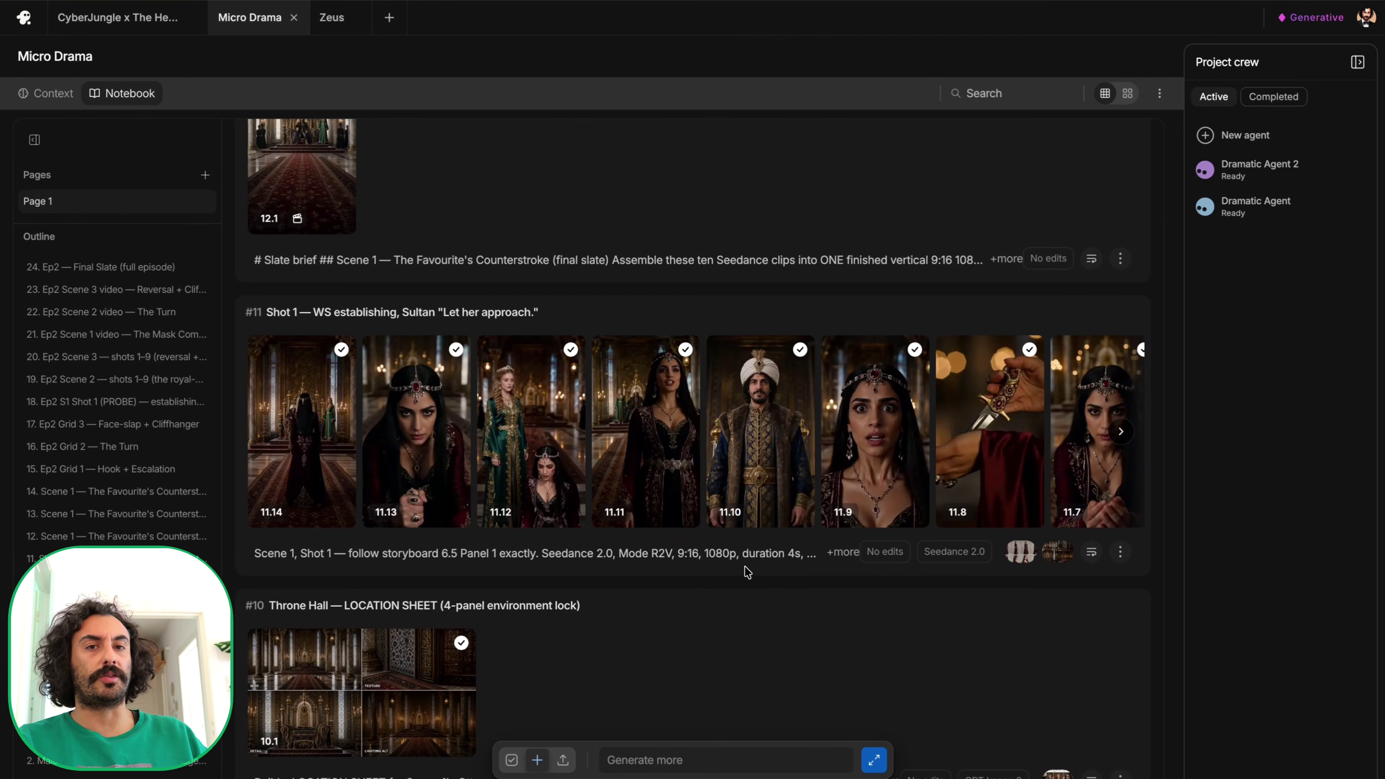
Open the Dramatic Agent 2 conversation and highlight its opening request for three storyboard grids for another 90-second episode with the same characters.
left_click(1269, 173)
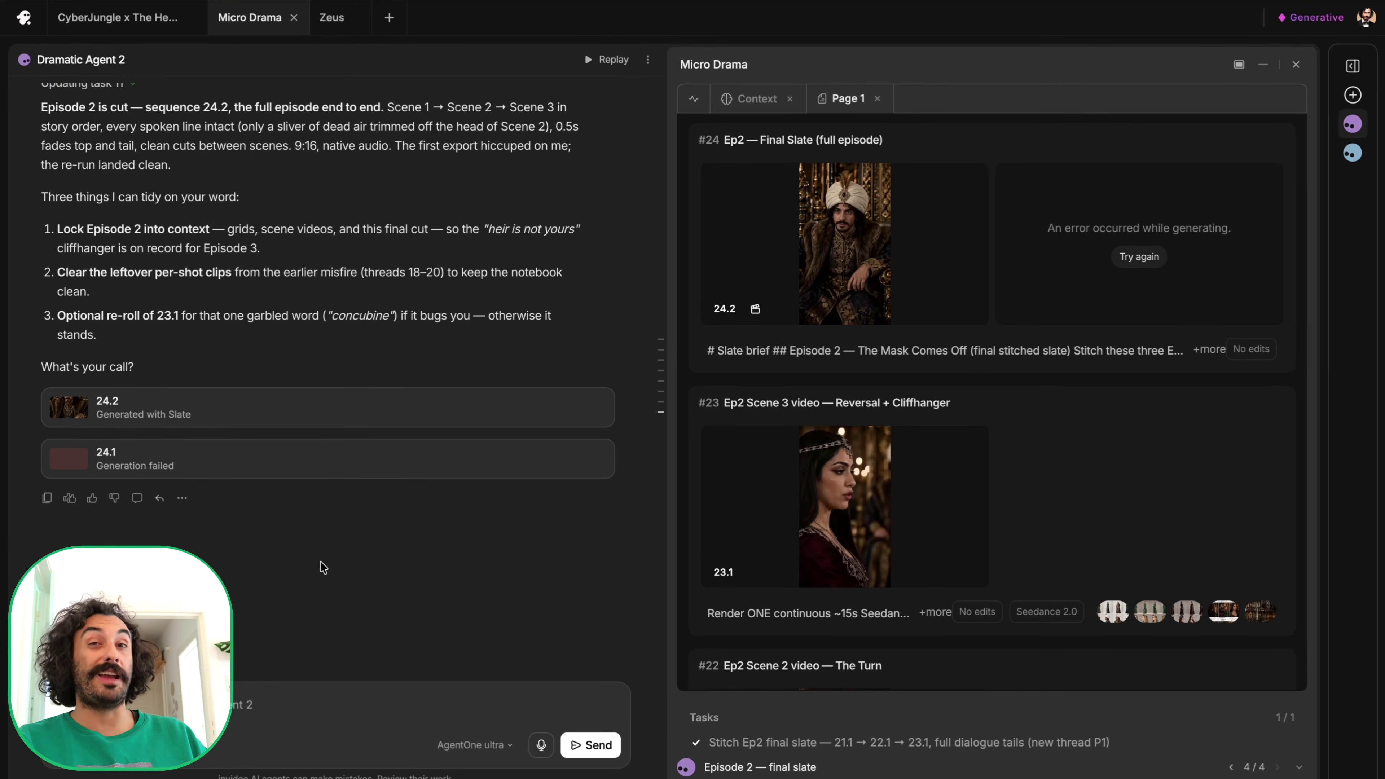
scroll(324, 568, "up", 20)
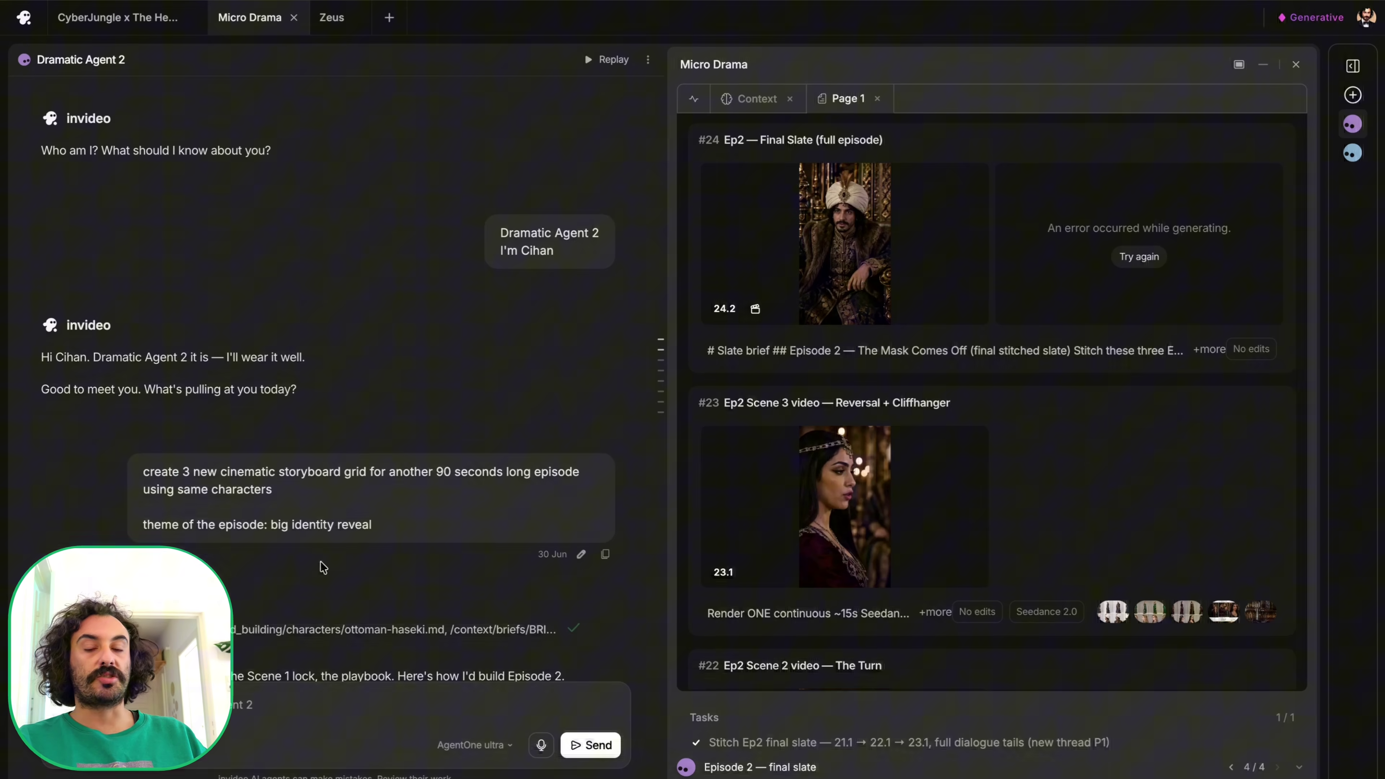
scroll(417, 551, "down", 4)
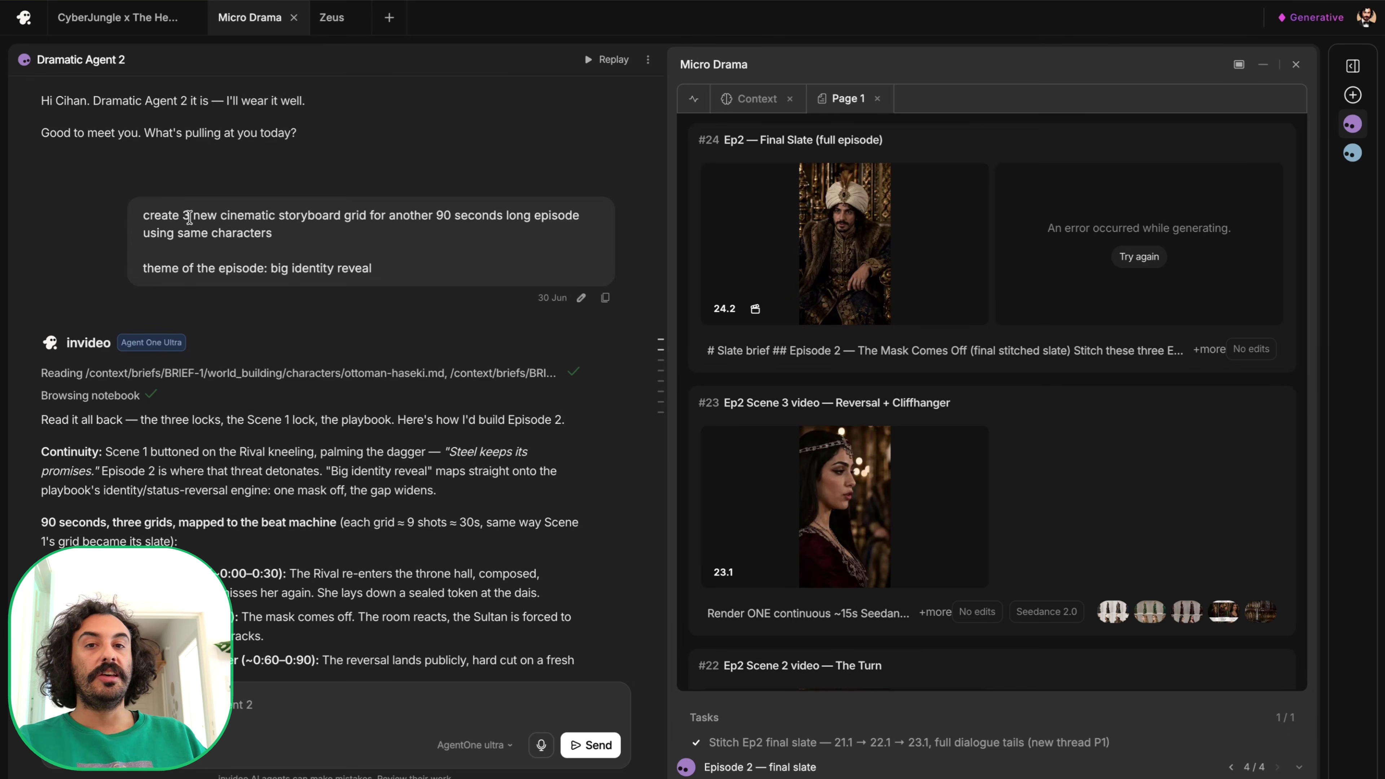
left_click_drag(158, 217, 394, 241)
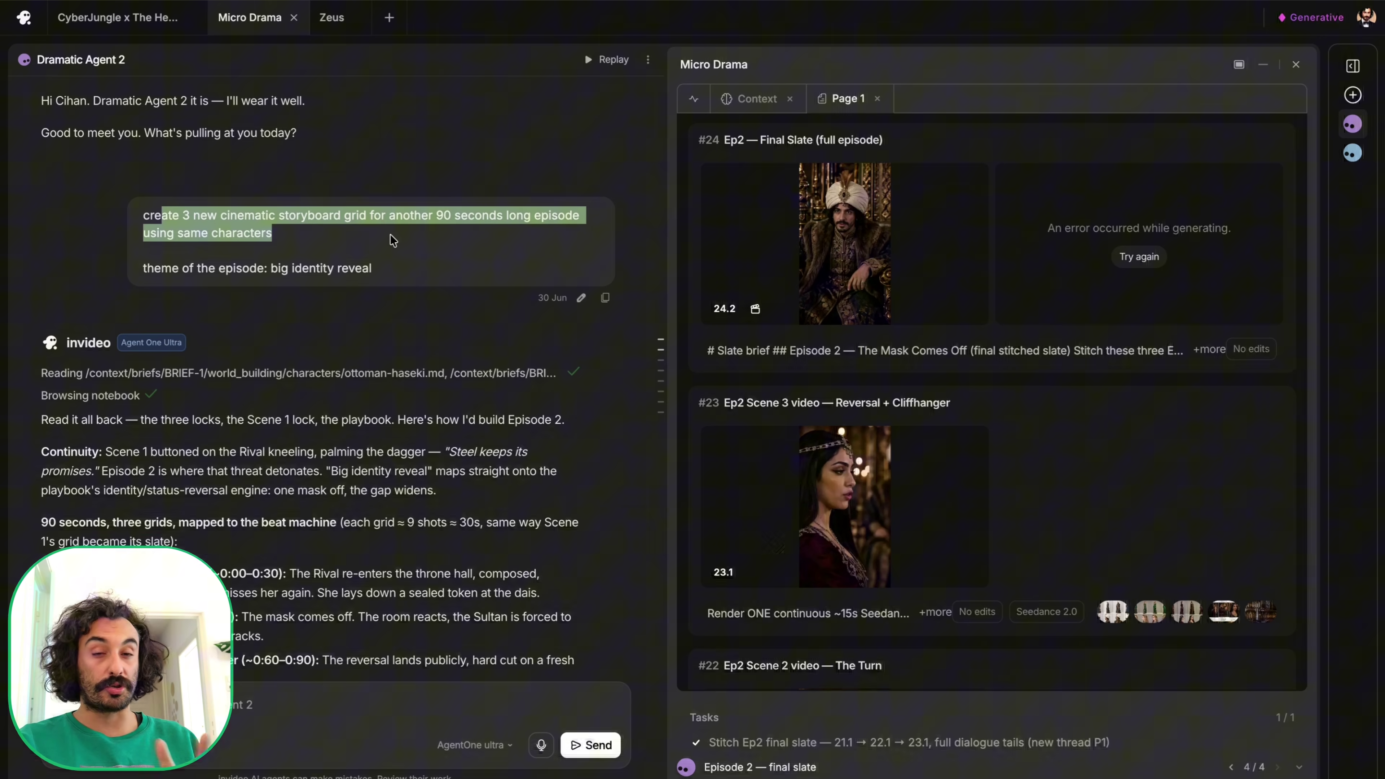
left_click(384, 263)
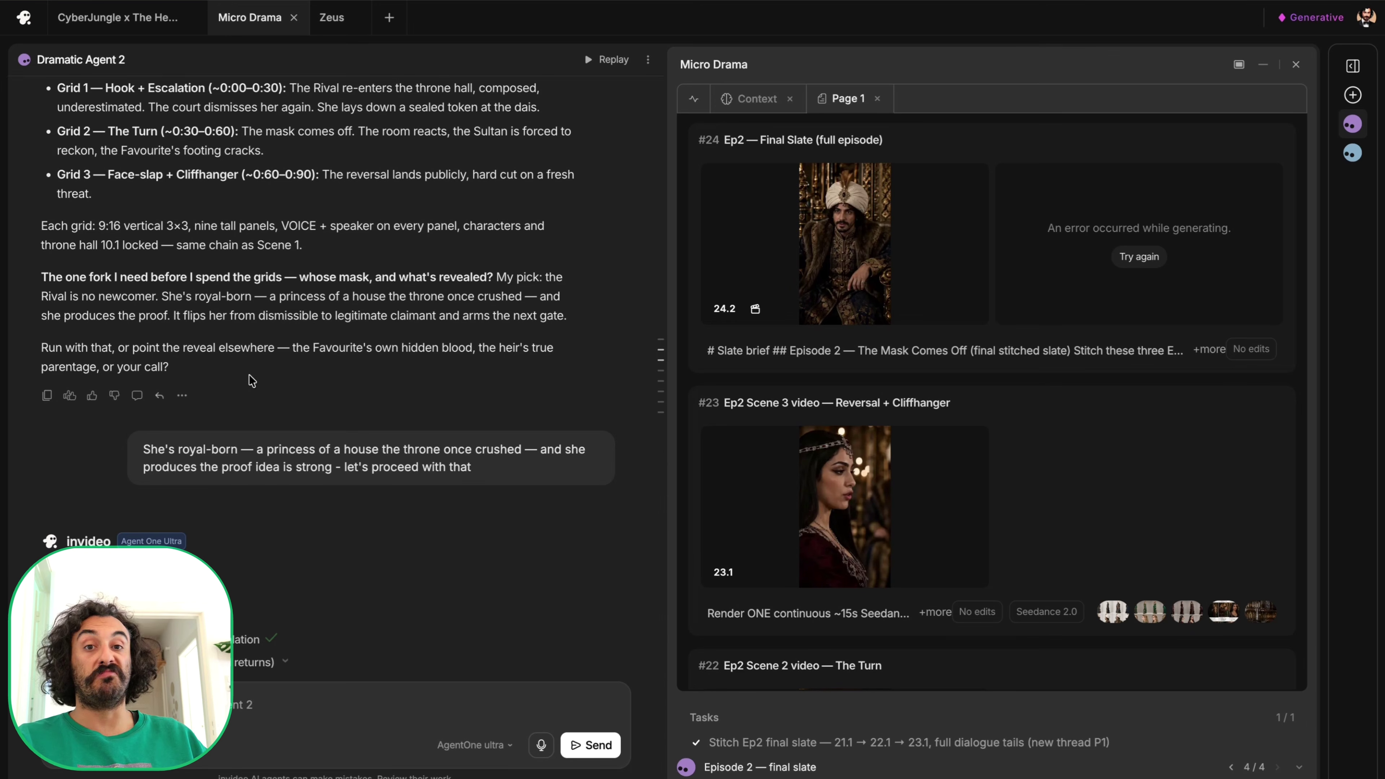
Highlight the reply approving the royal-born princess idea, then read through the agent's grid generation to the video production request.
left_click_drag(176, 374, 525, 403)
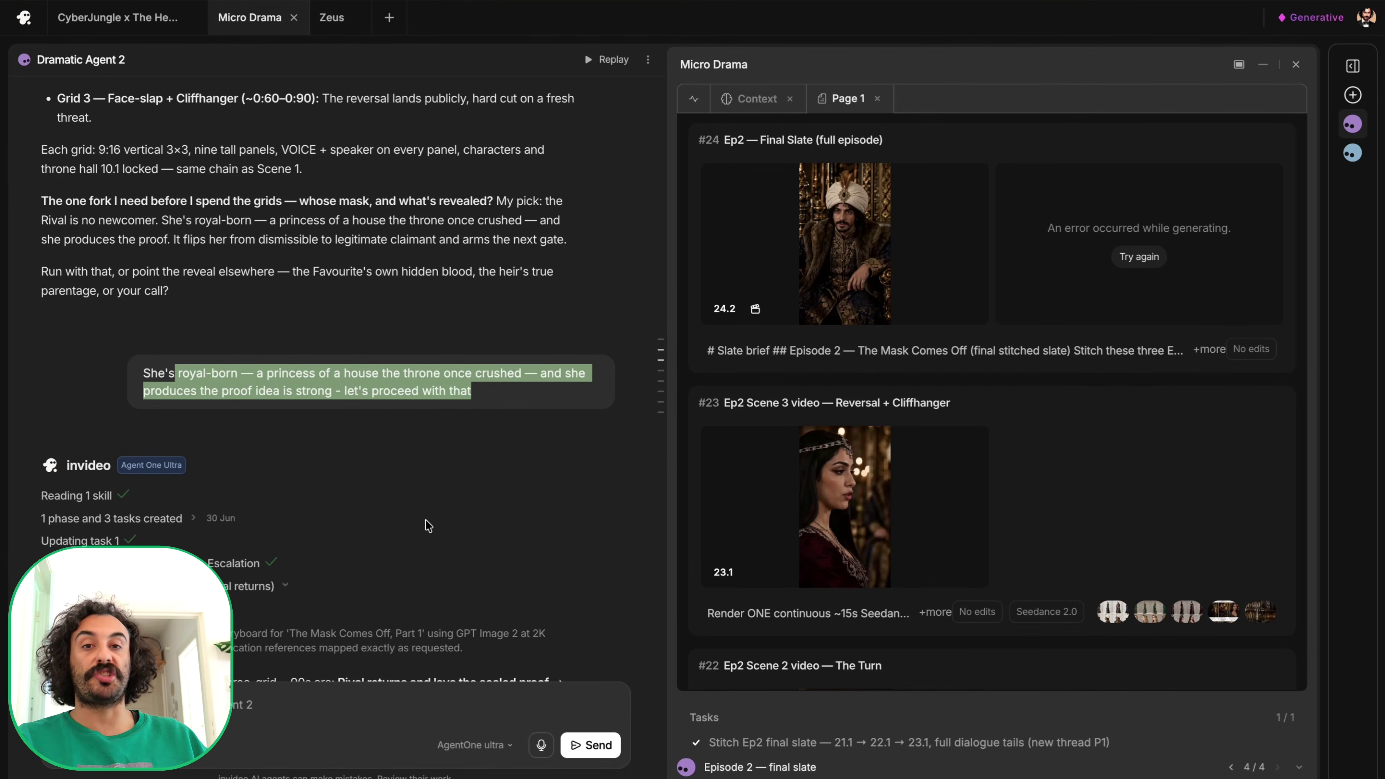
scroll(427, 522, "down", 7)
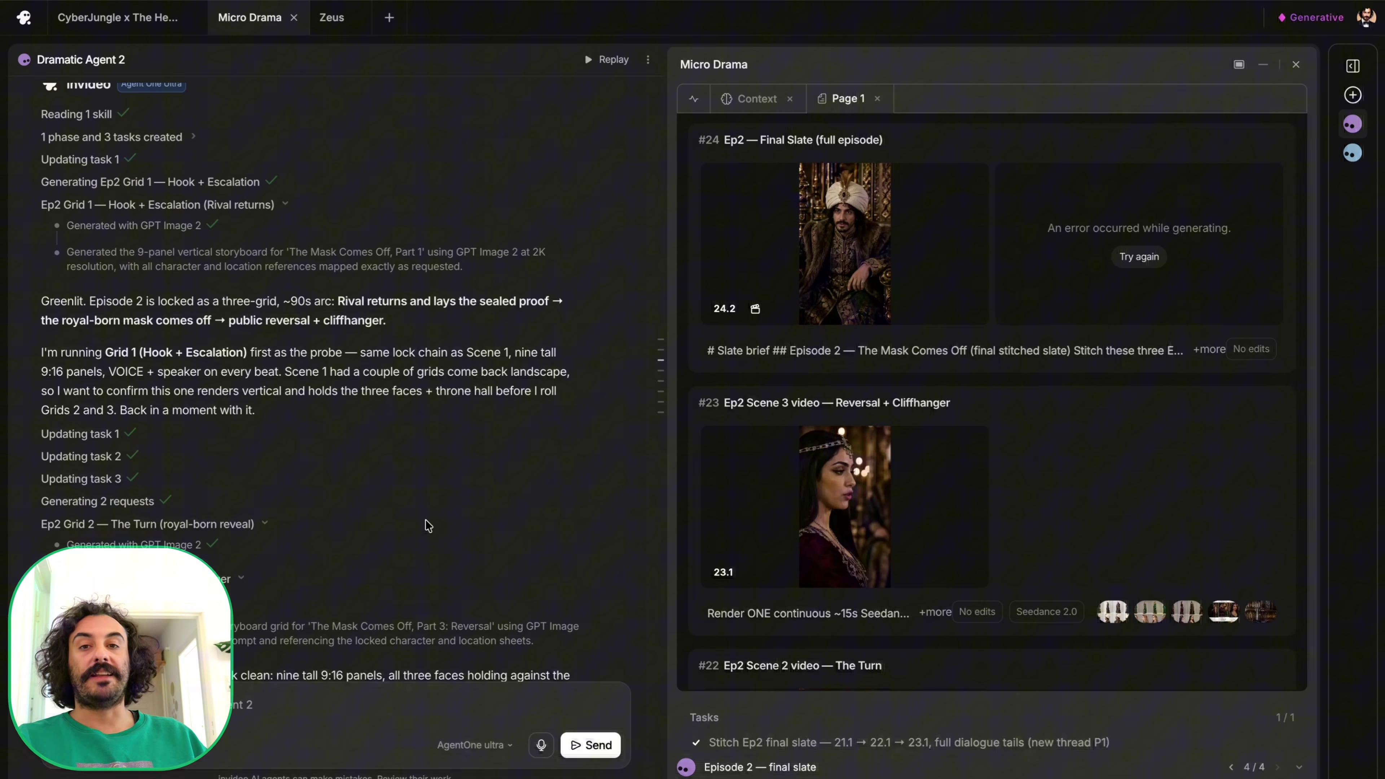
scroll(425, 519, "down", 10)
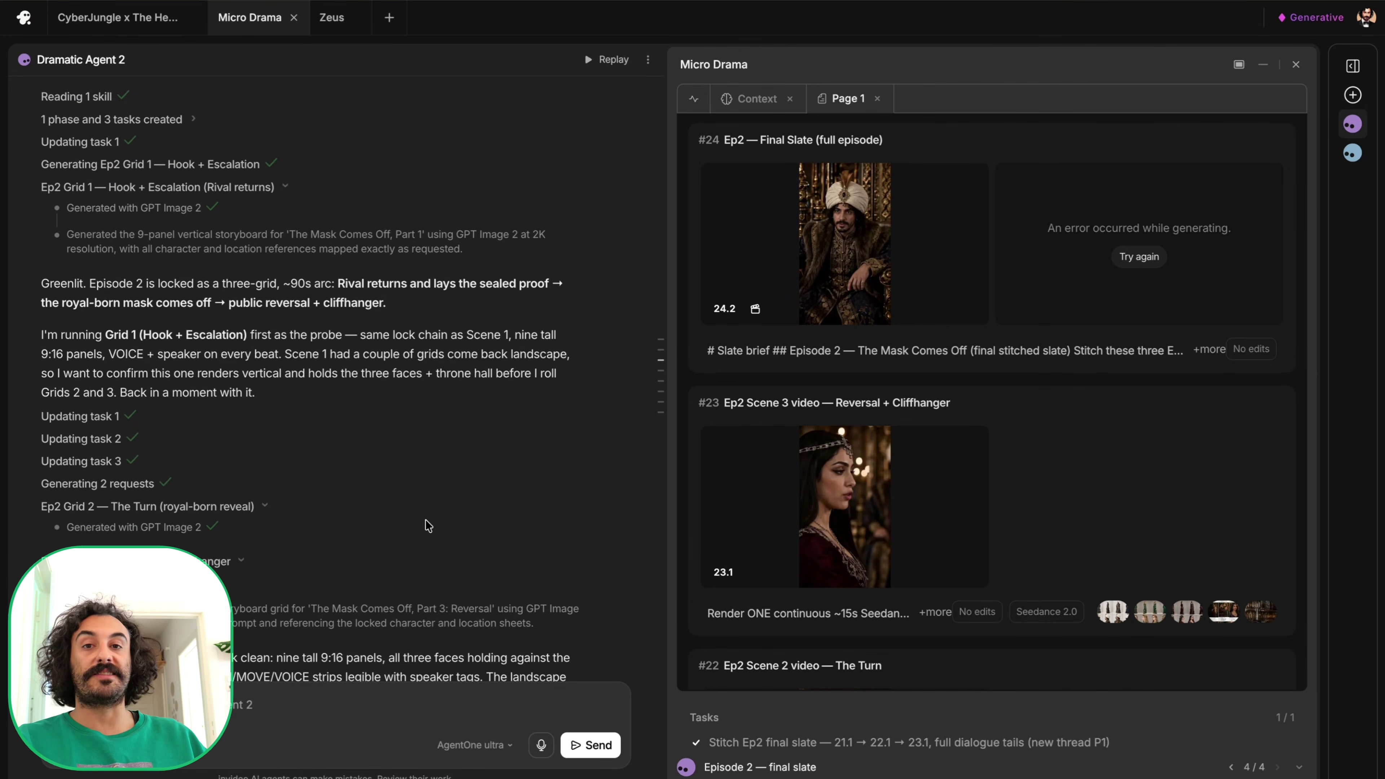
scroll(425, 520, "down", 10)
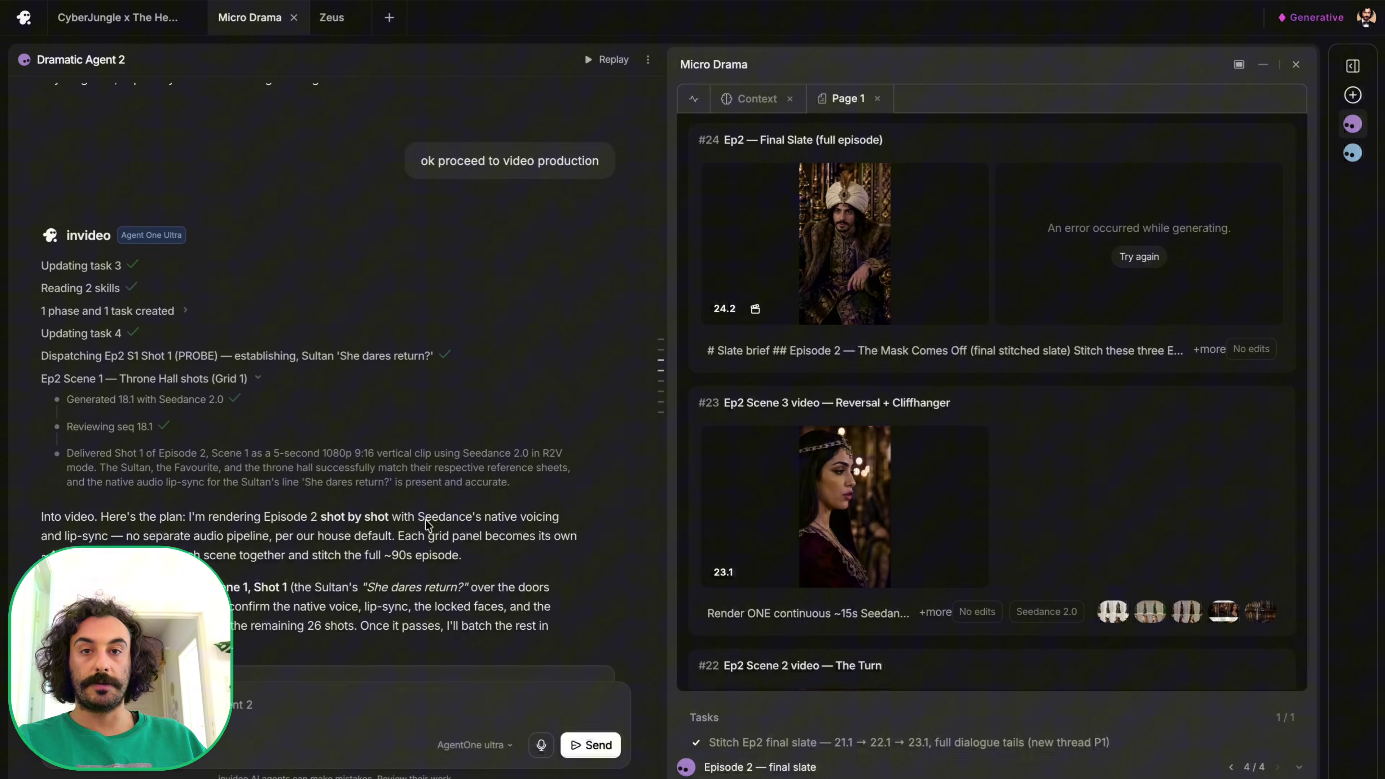
Highlight the agent's Grid 1 to Grid 3 breakdown, then examine the Ep2 Grid 1 "Hook + Escalation" storyboard at full size and close it.
left_click_drag(92, 406, 53, 291)
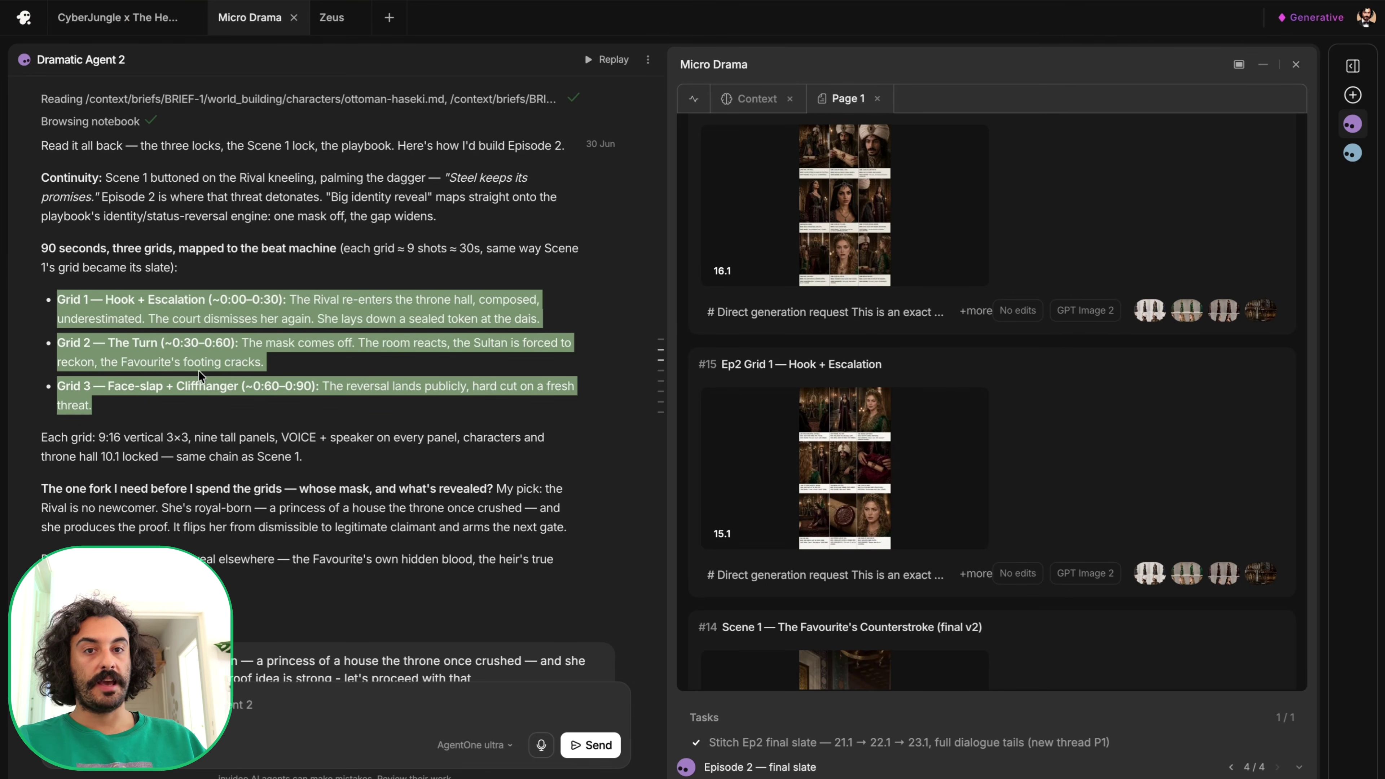
left_click(857, 466)
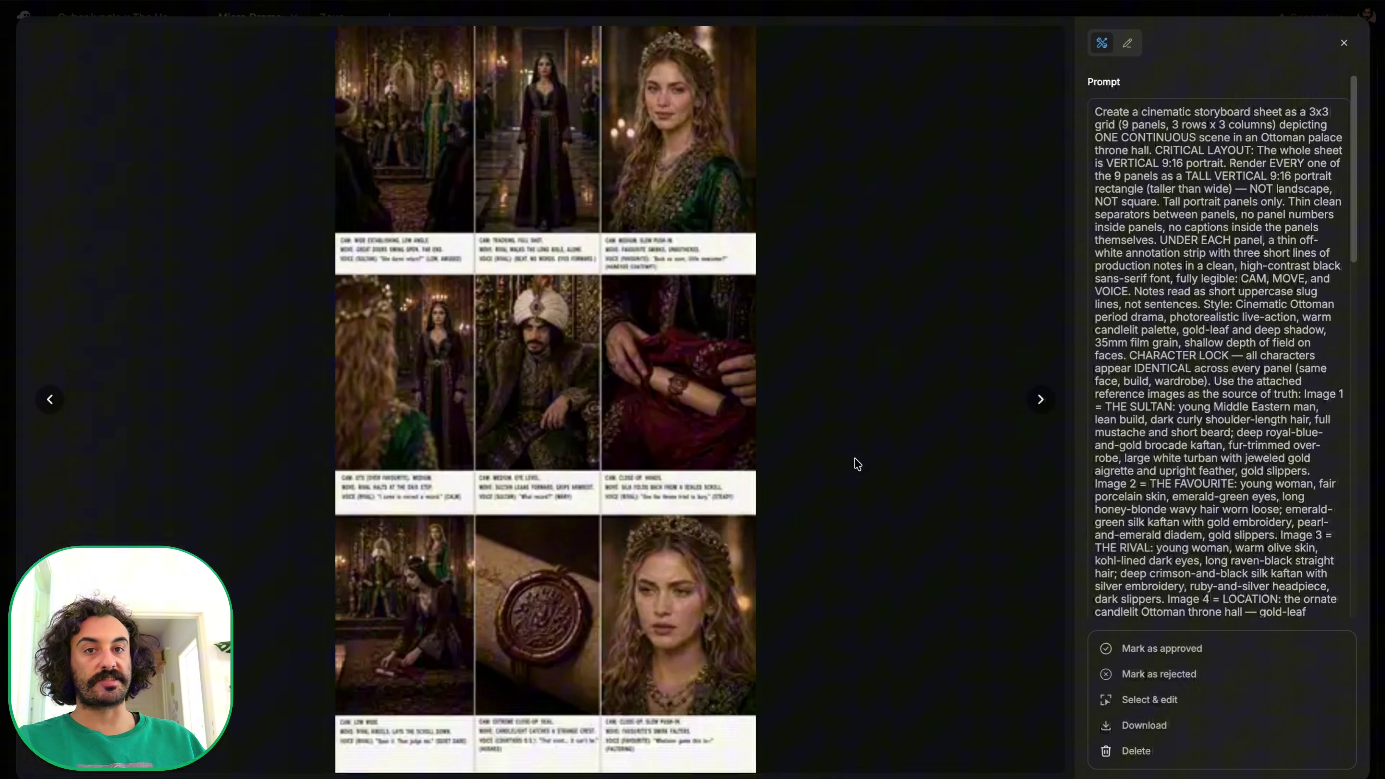
key("Escape")
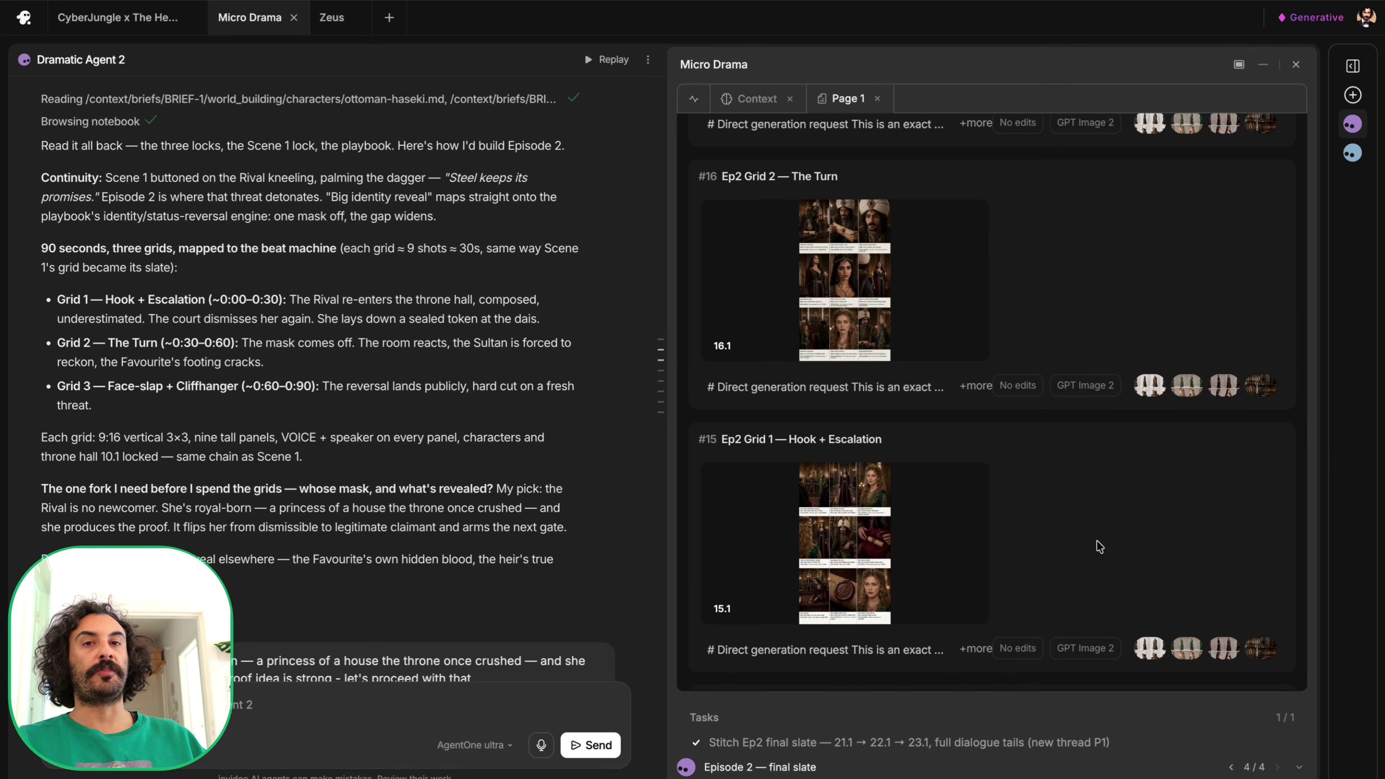